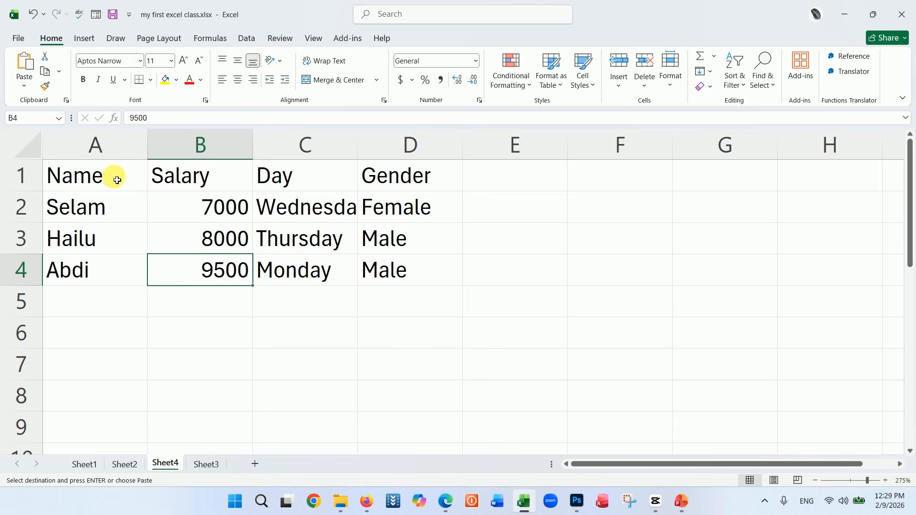
Step: Convert the data range A1:D4 into a table with the headers option turned off
click(112, 176)
click(388, 270)
key(ctrl+v)
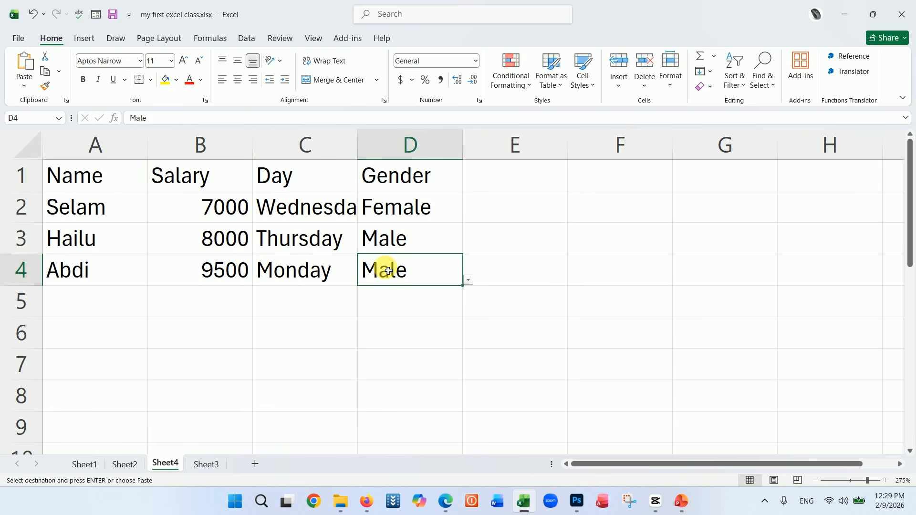
click(305, 262)
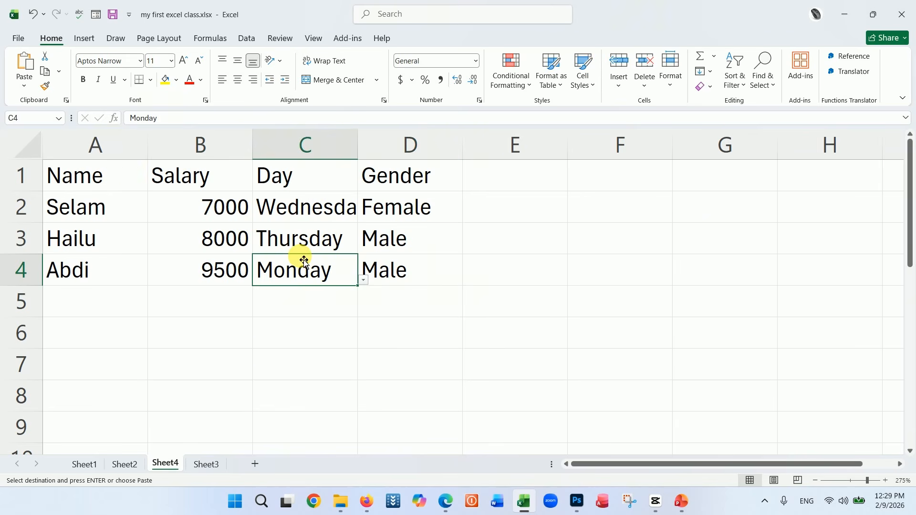
click(83, 40)
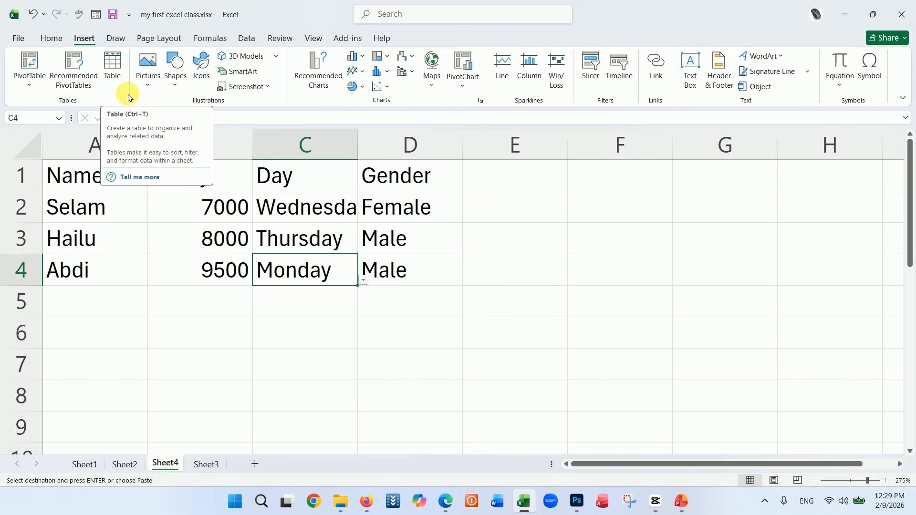
click(116, 69)
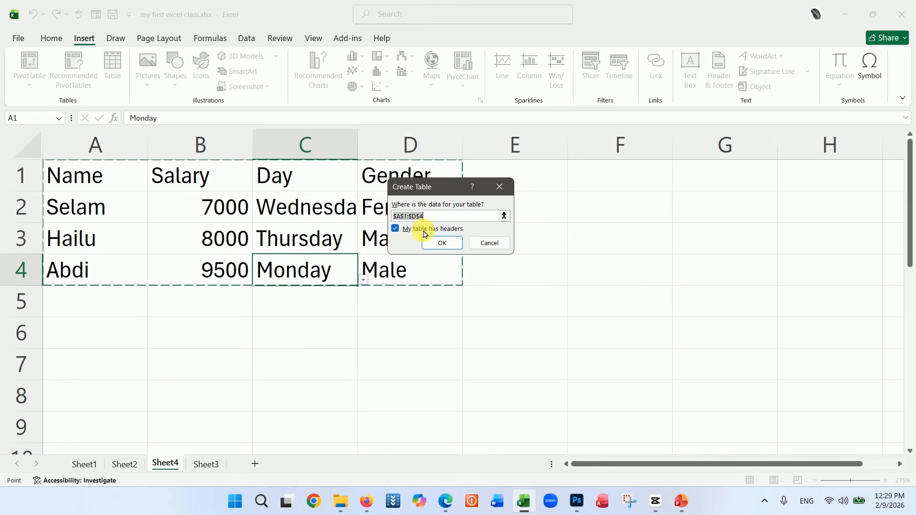
click(395, 230)
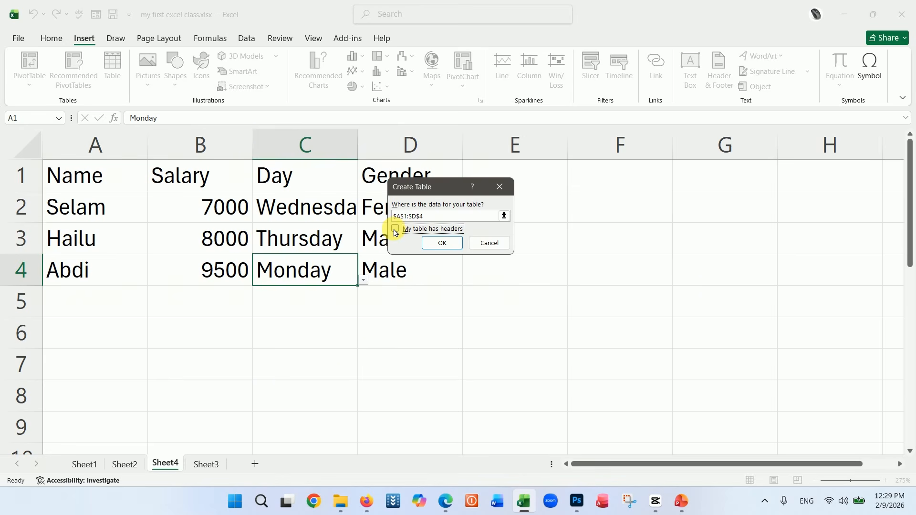
click(426, 243)
Step: Check the table's generated header cells and its first-column entries, and undo the table conversion
click(107, 187)
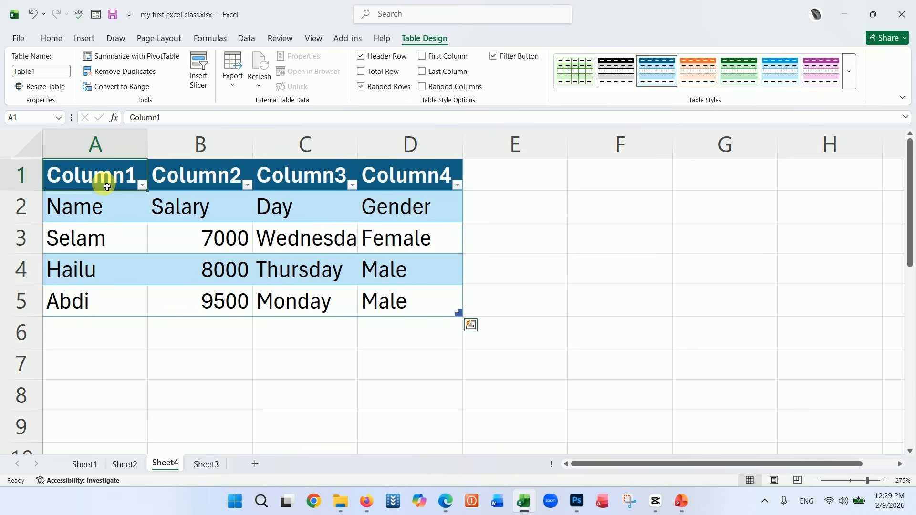
click(200, 184)
click(287, 184)
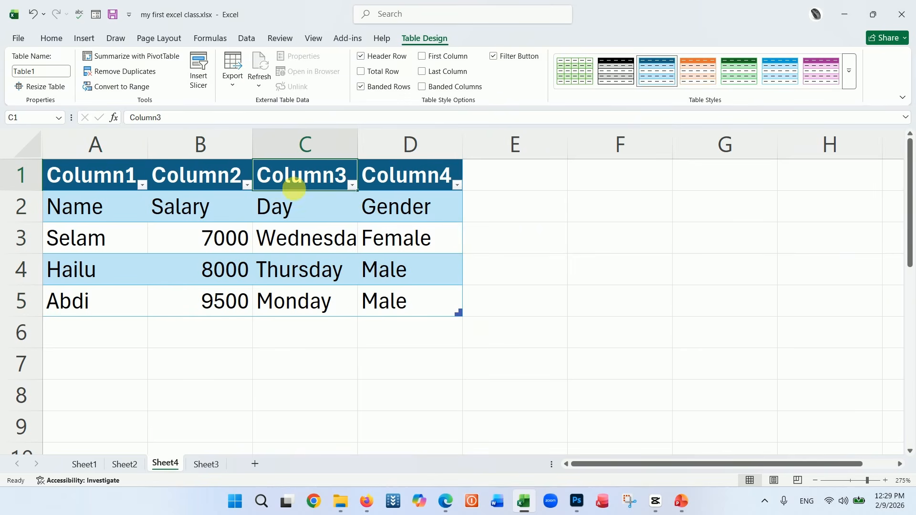
click(118, 184)
click(103, 206)
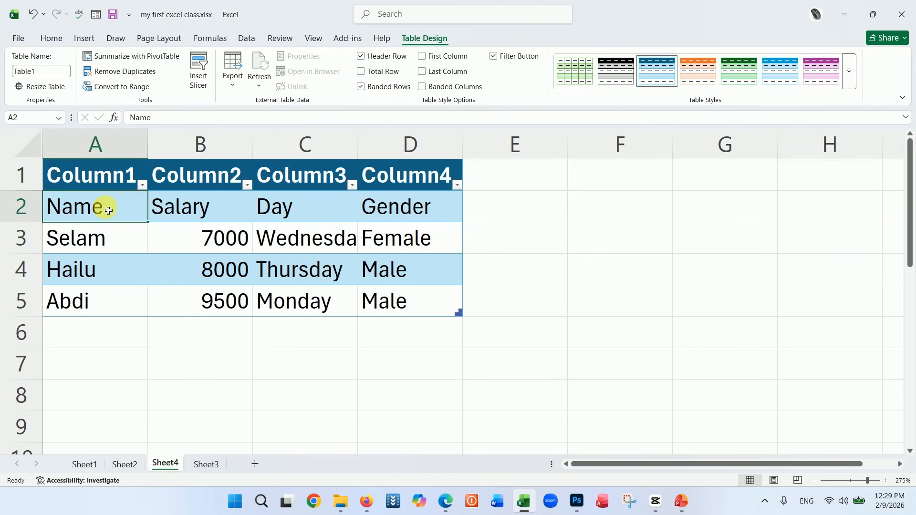
click(90, 240)
click(88, 271)
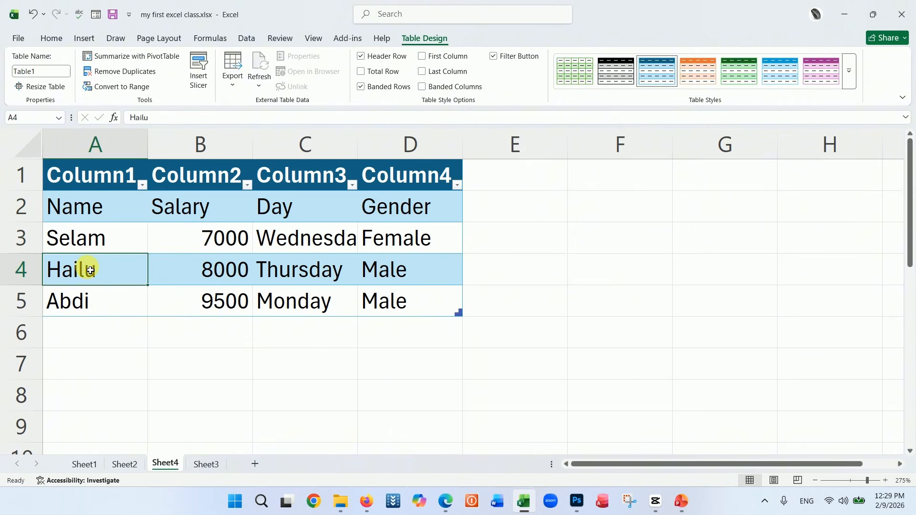
key(ctrl+z)
Step: Convert the data range A1:D4 into a table, keeping the first row as headers
click(101, 205)
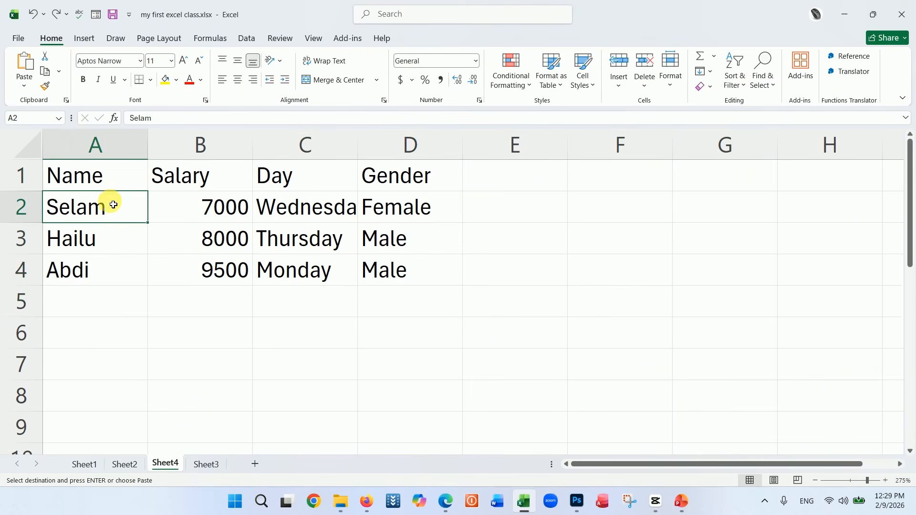
click(95, 184)
click(194, 178)
click(260, 178)
click(84, 38)
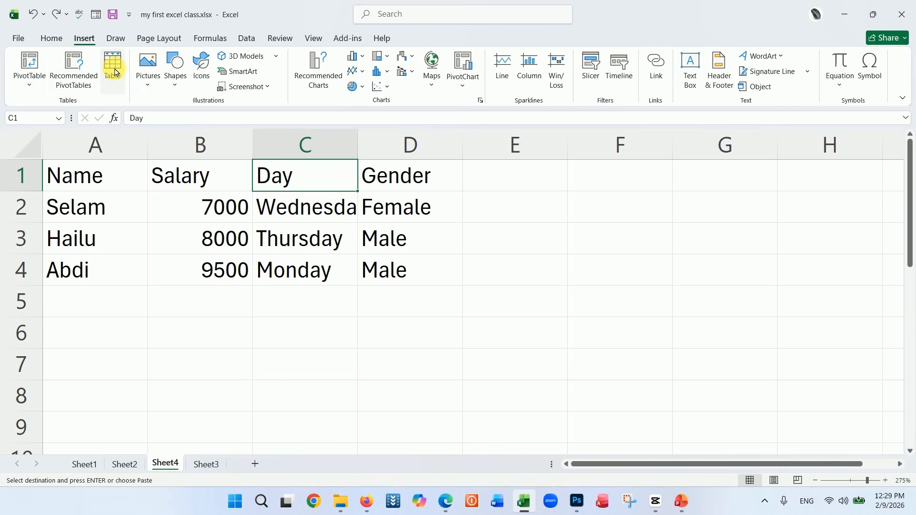
click(91, 41)
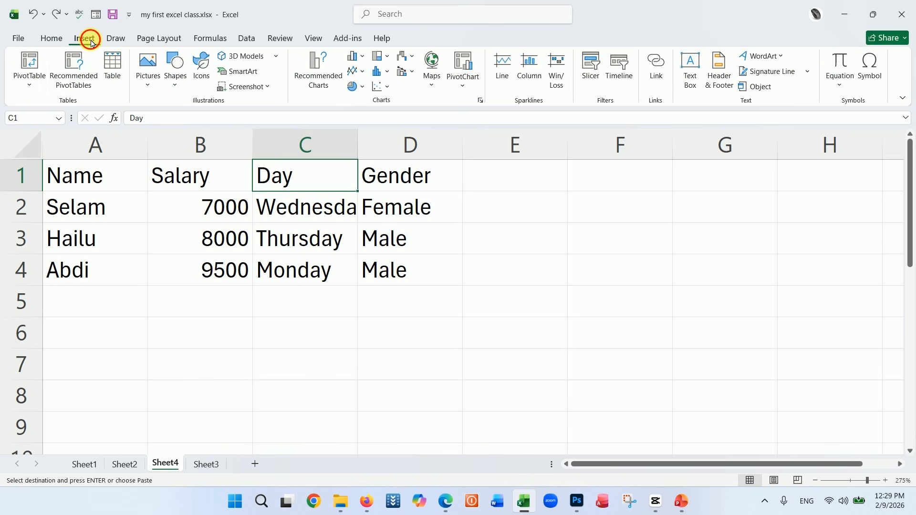
click(112, 61)
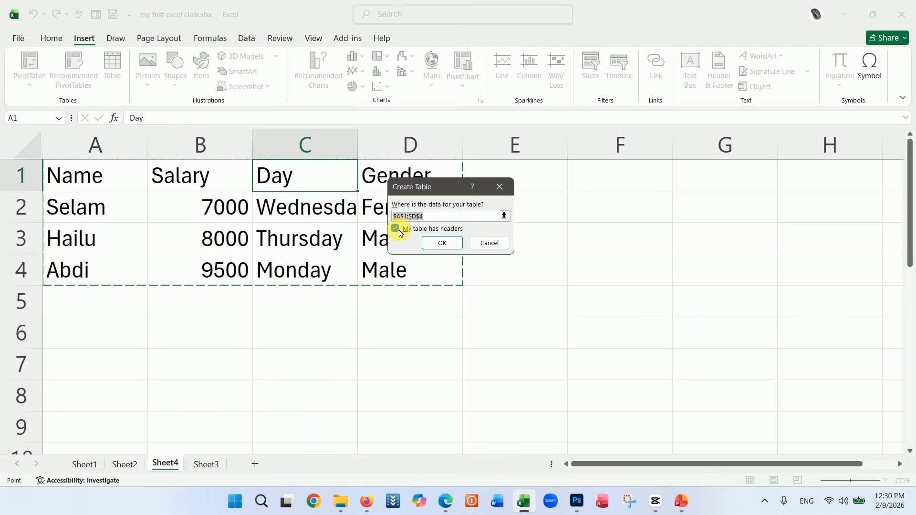
click(434, 243)
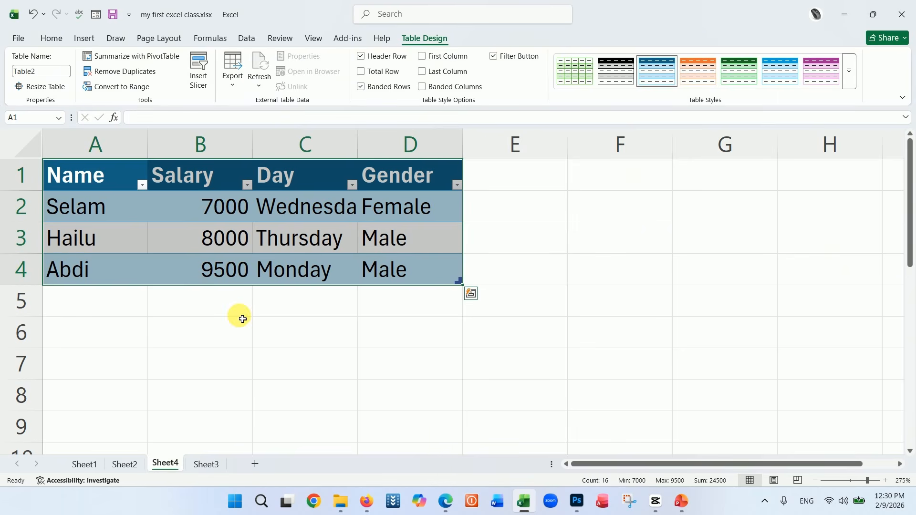
Step: Undo the table conversion, and open and close the on-screen keyboard
key(ctrl+z)
click(265, 313)
click(308, 266)
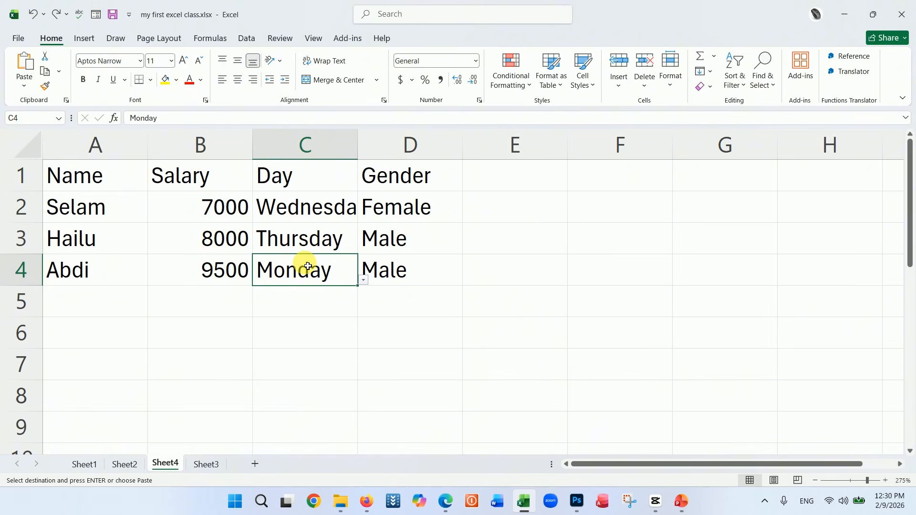
key(ctrl+super+o)
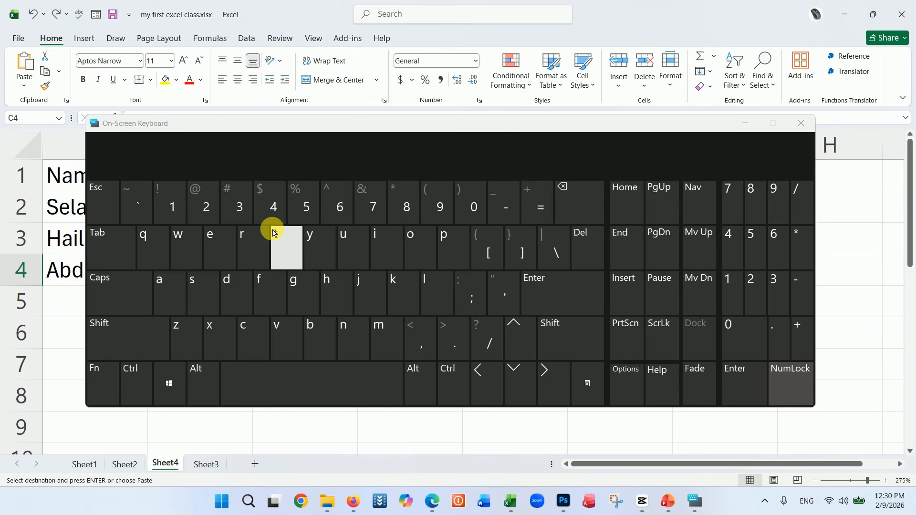
click(802, 124)
Step: Create a table from the range A1:D4 with its first row as headers
click(355, 248)
click(336, 271)
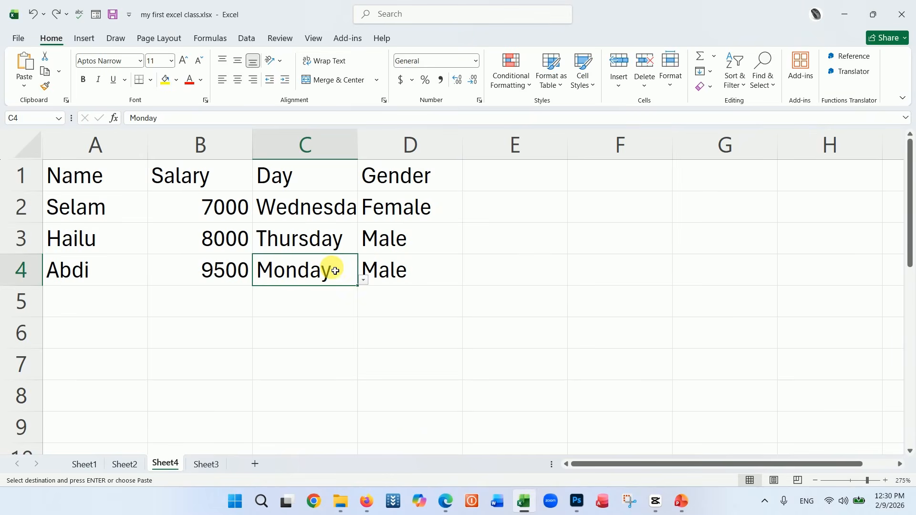
key(ctrl+t)
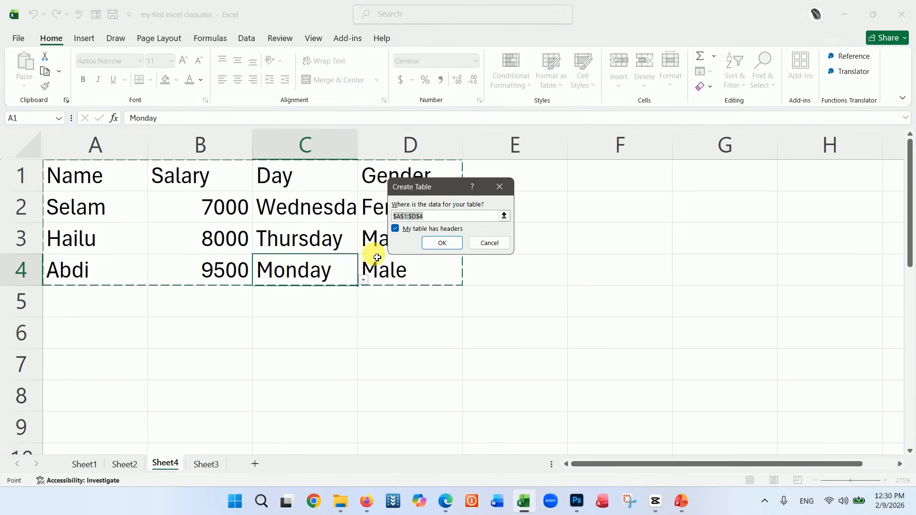
click(435, 250)
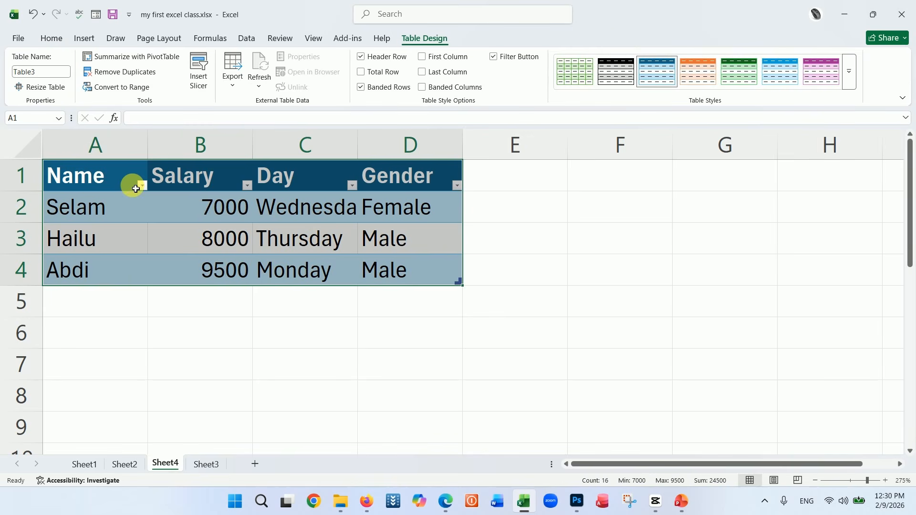
click(145, 207)
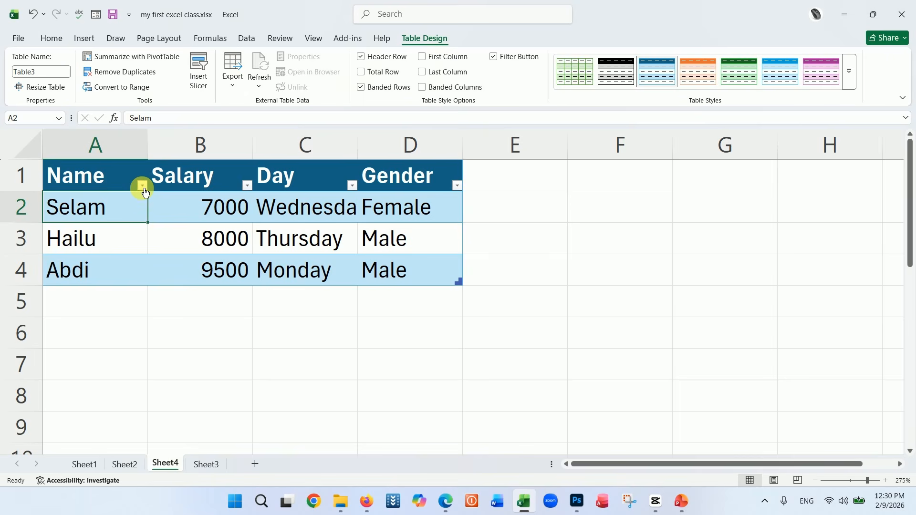
Step: Filter the Name column to show only the person in row 4
click(143, 186)
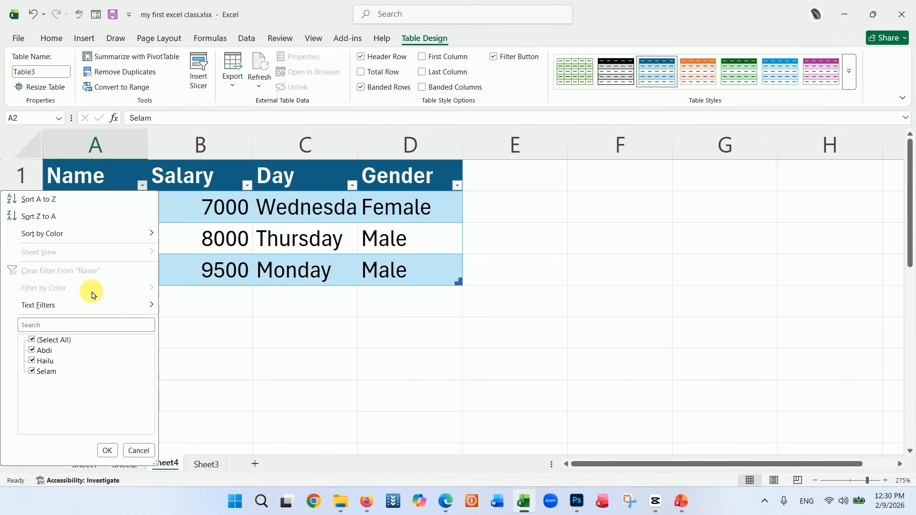
click(32, 340)
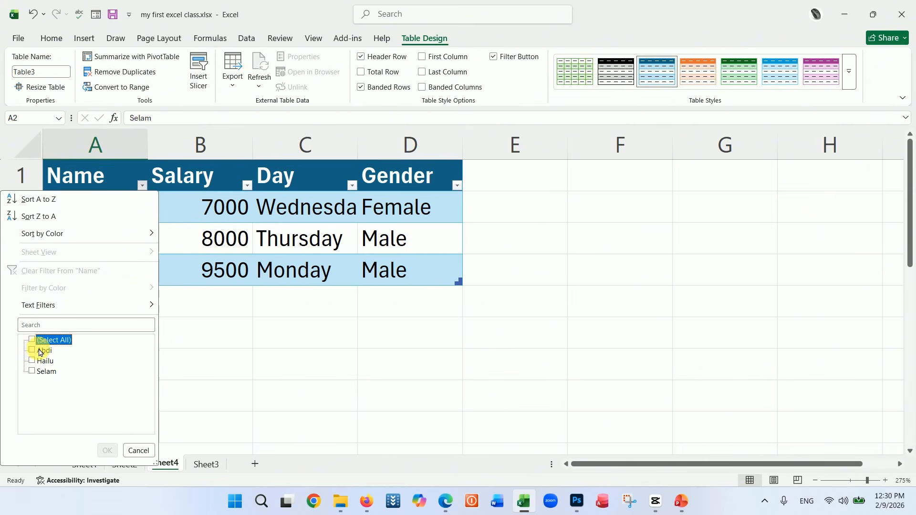
click(32, 350)
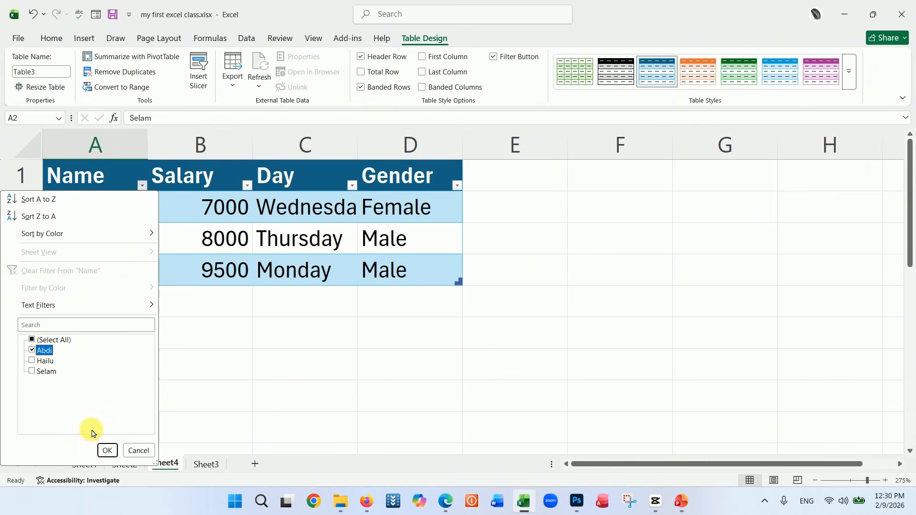
click(107, 451)
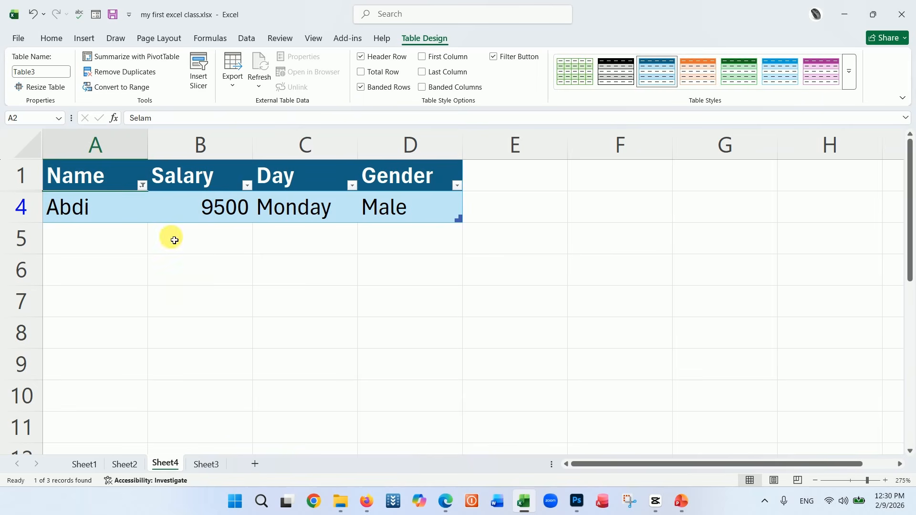
Step: Clear the filter from the Name column
click(146, 187)
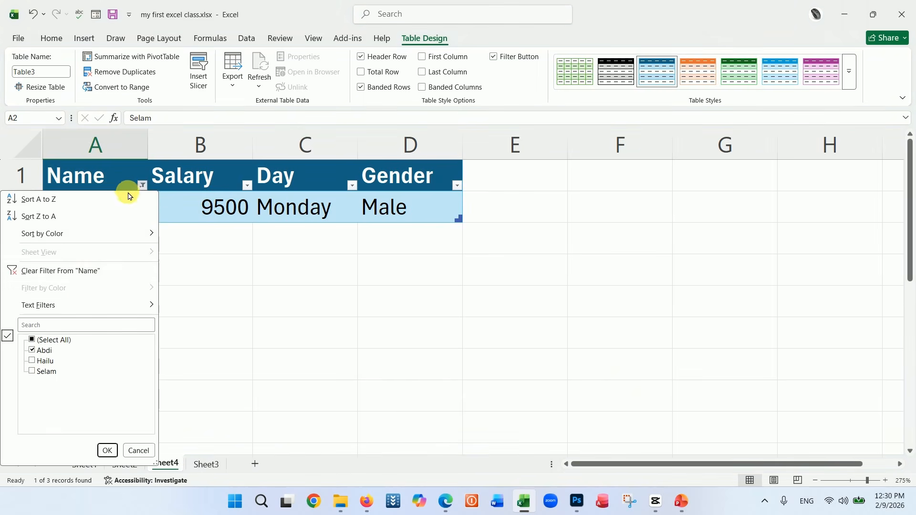
mouse_move(81, 314)
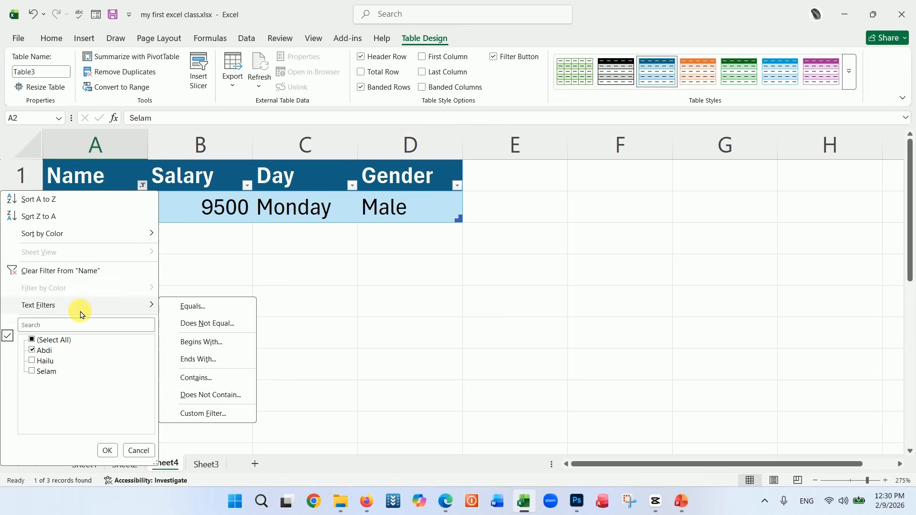
click(41, 271)
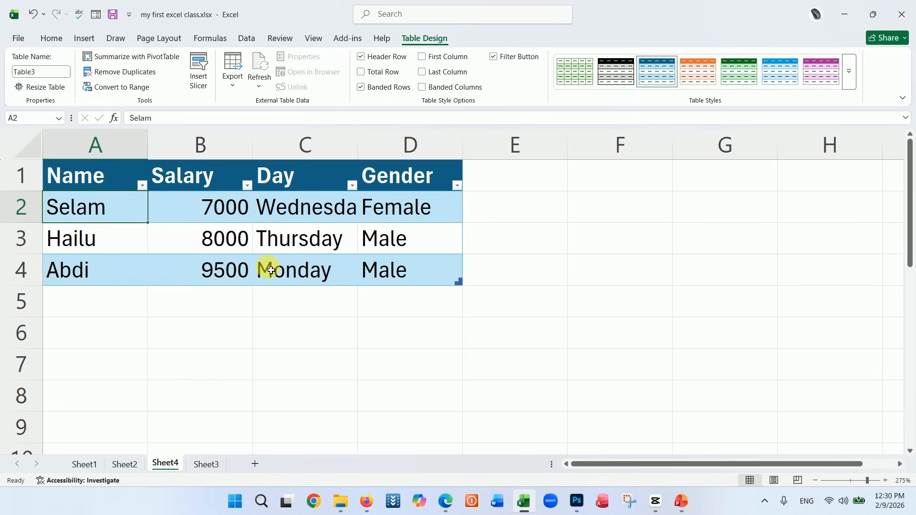
Step: Apply the turquoise medium table style with banded rows to the table
click(314, 267)
click(329, 249)
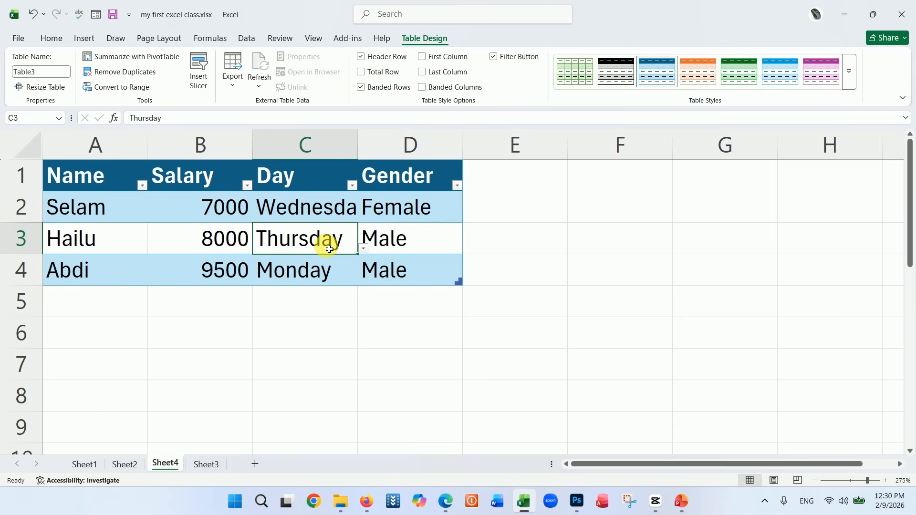
click(343, 214)
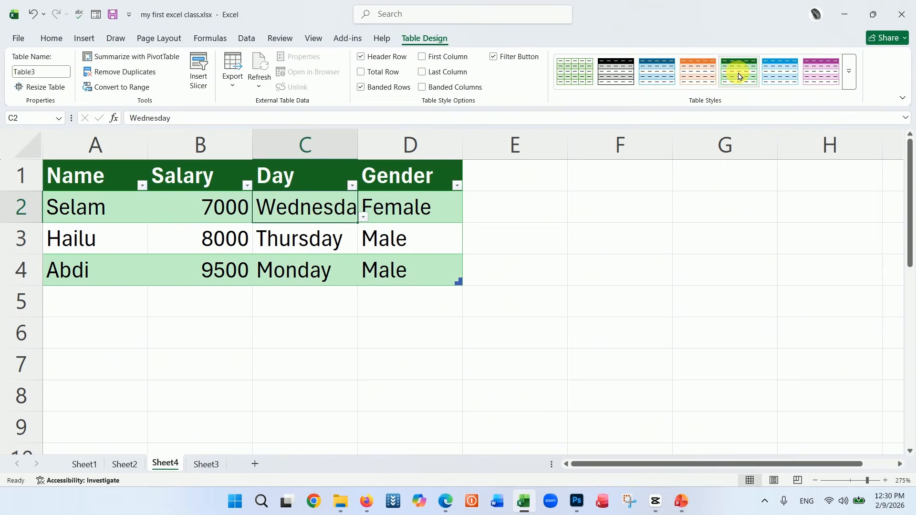
click(780, 74)
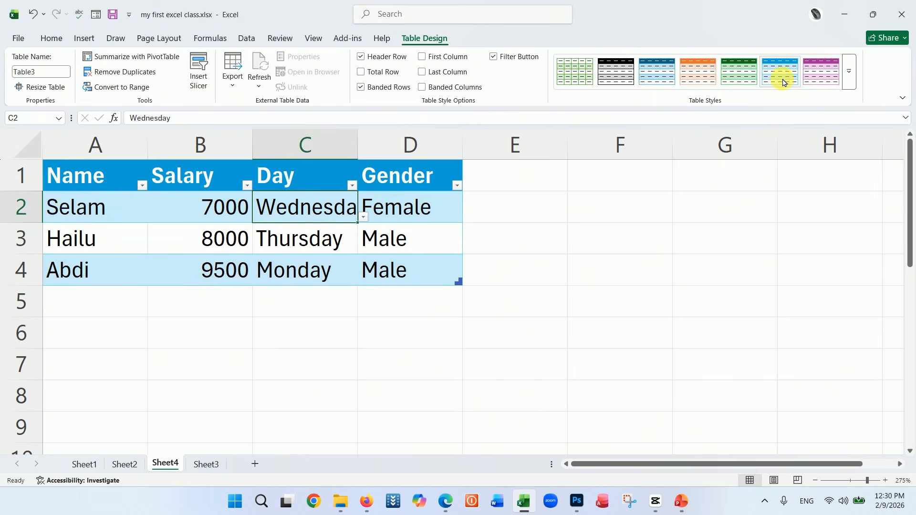
Step: Browse the full table style gallery, apply a light style with a dark green header and unshaded rows, and select cell A5
click(850, 76)
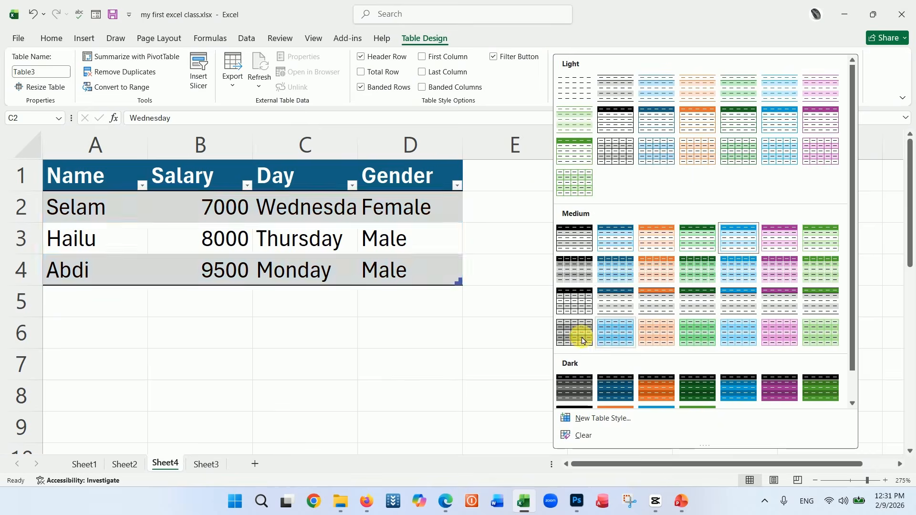
scroll(677, 334, down, 1)
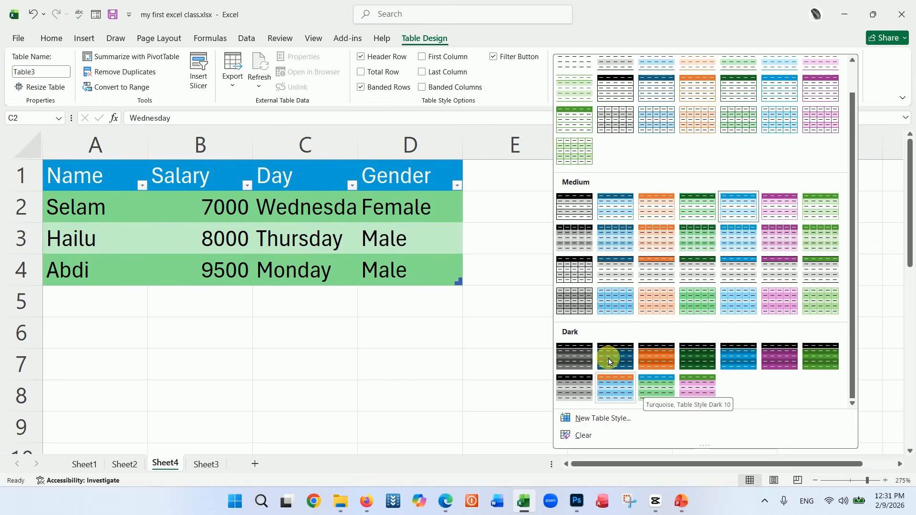
scroll(587, 317, up, 1)
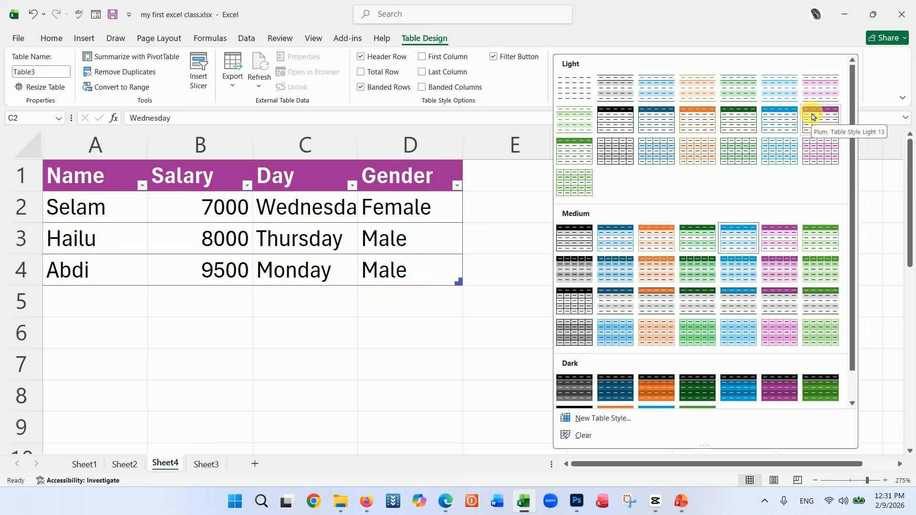
click(137, 339)
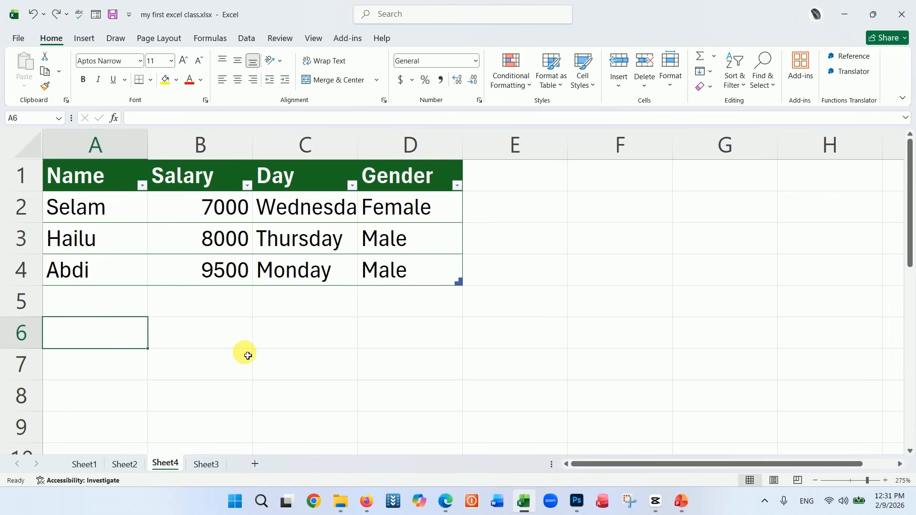
click(131, 300)
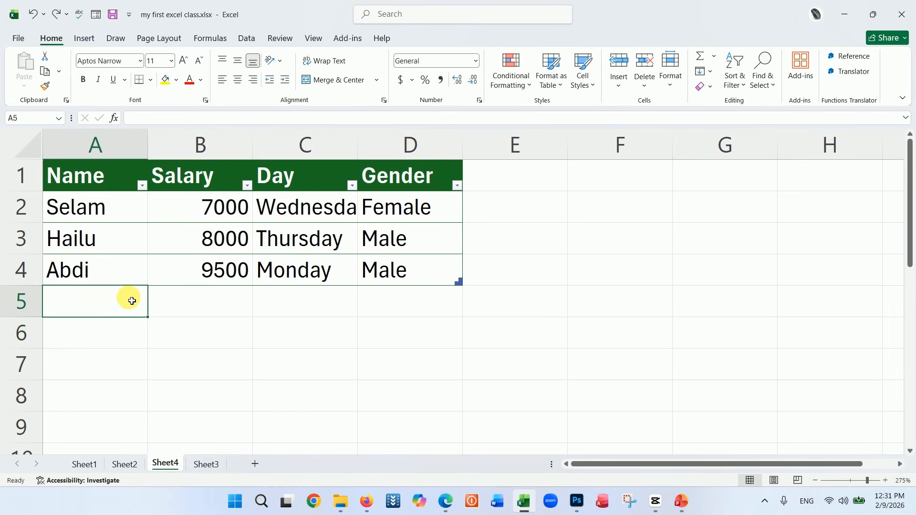
Step: Extend the table by entering the test names Ad, fhh and rye in cells A5 to A7
text(Ad)
key(Return)
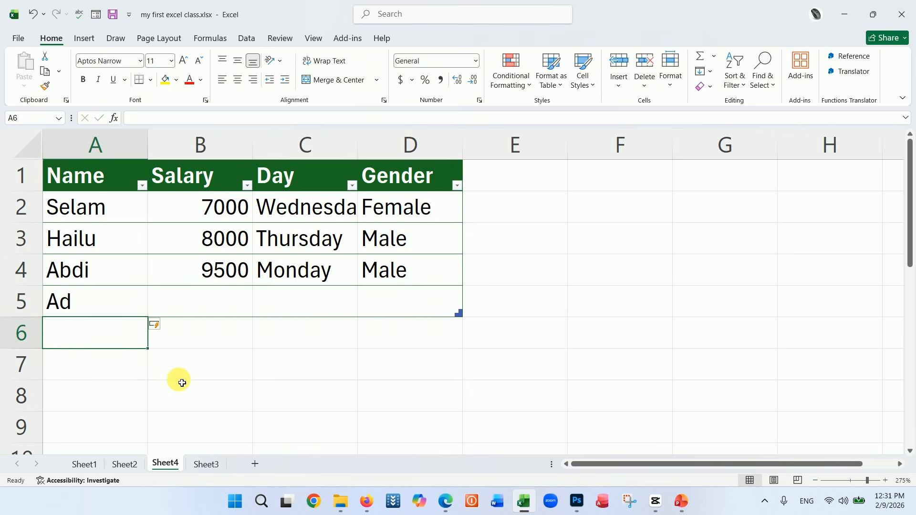
click(206, 309)
click(300, 309)
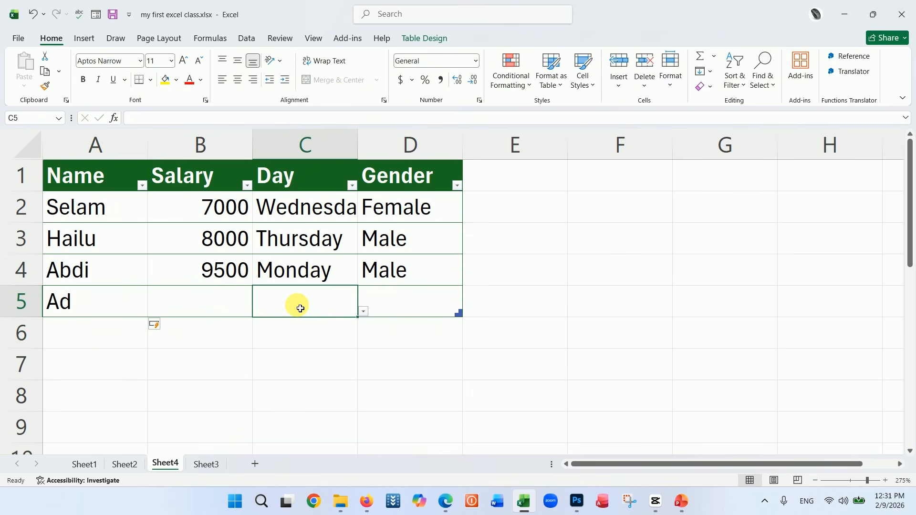
click(100, 337)
text(fhh)
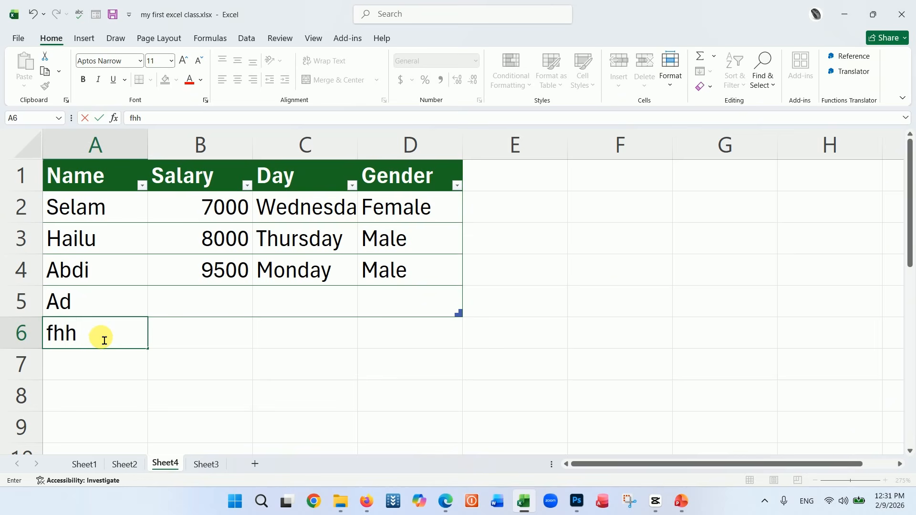
click(89, 368)
text(rye)
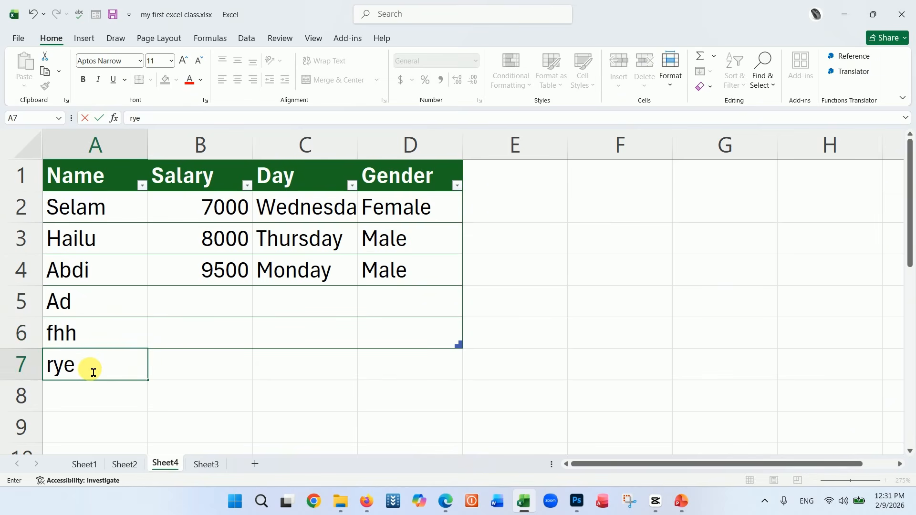
key(Return)
click(245, 420)
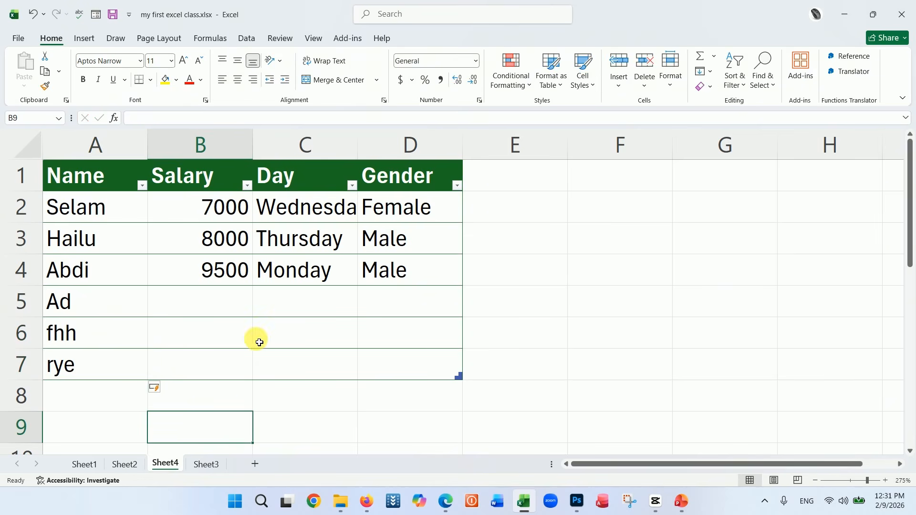
Step: Try the light table style with a black header, and switch the table to the matching style with an orange header
click(227, 273)
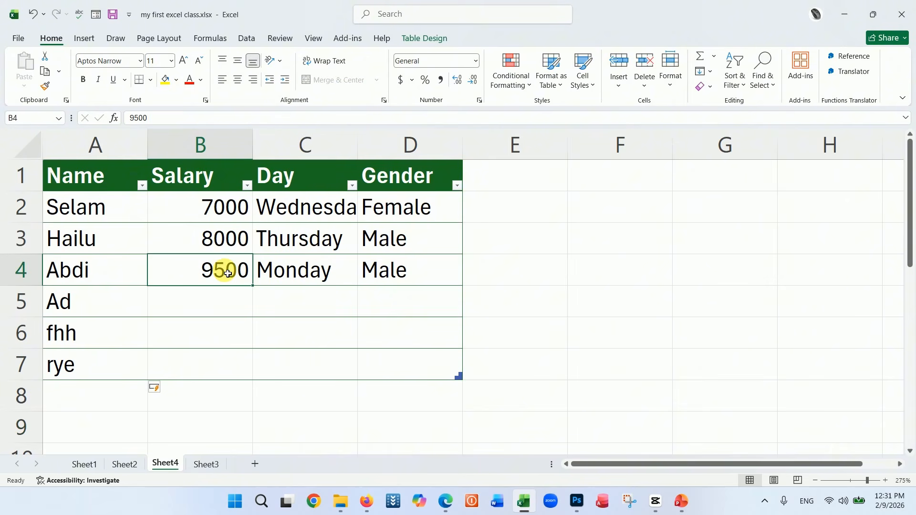
click(403, 334)
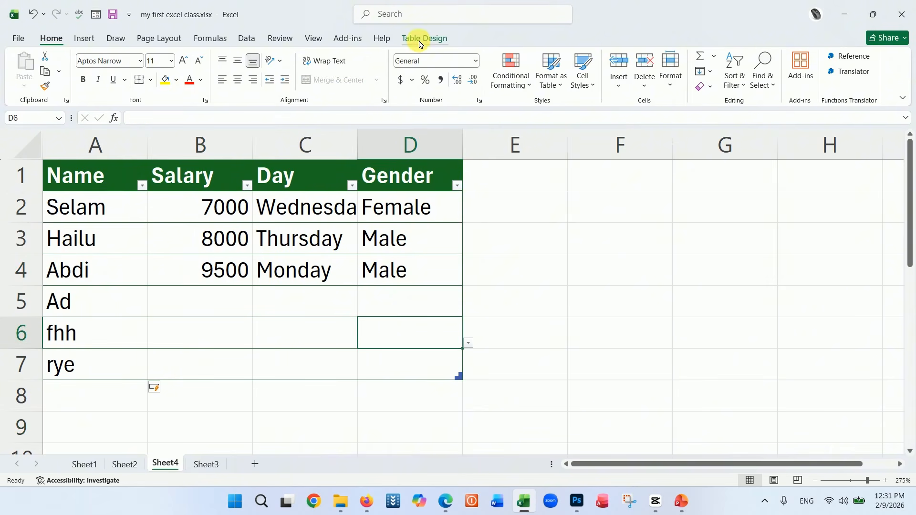
click(419, 39)
click(620, 75)
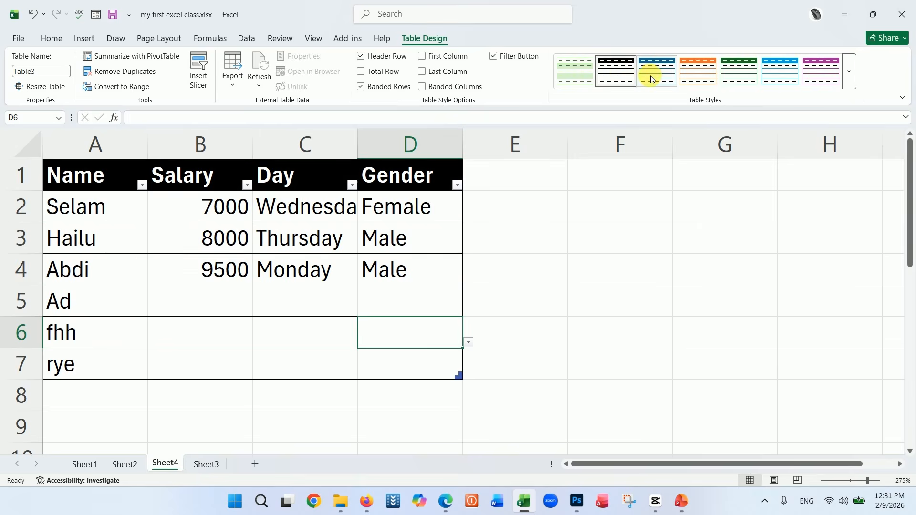
click(697, 72)
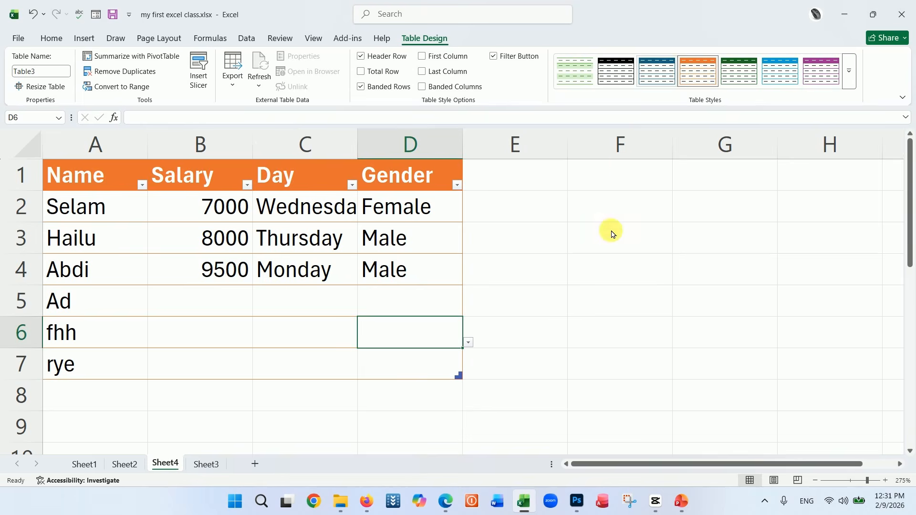
click(615, 259)
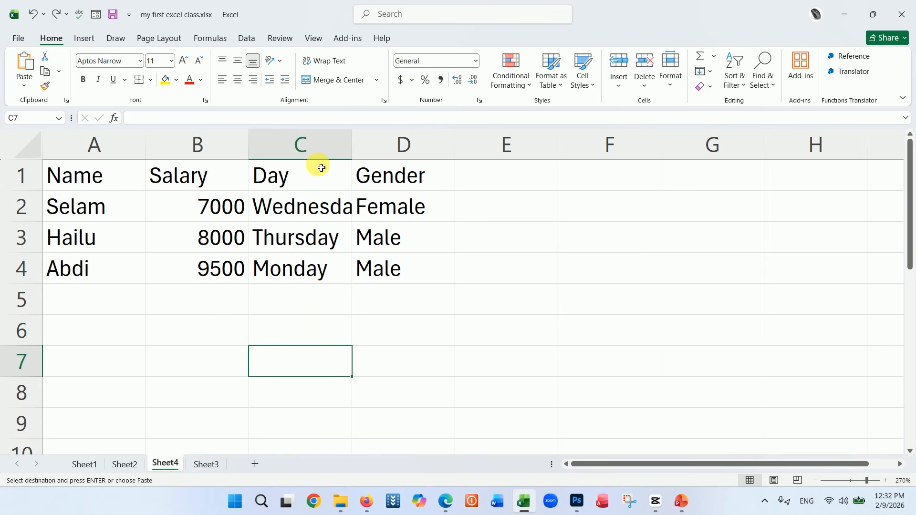
Step: Delete columns C and D, which hold the Day and Gender data
drag(327, 145, 389, 148)
right_click(389, 152)
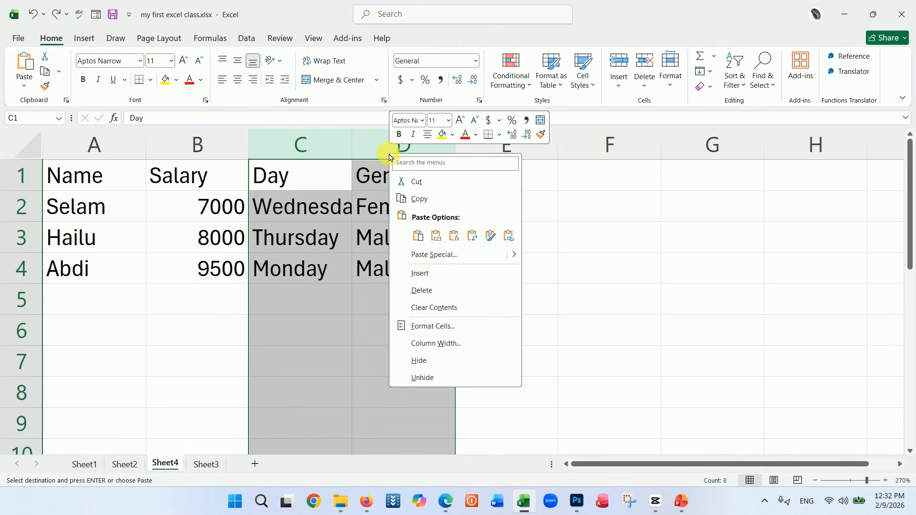
click(420, 292)
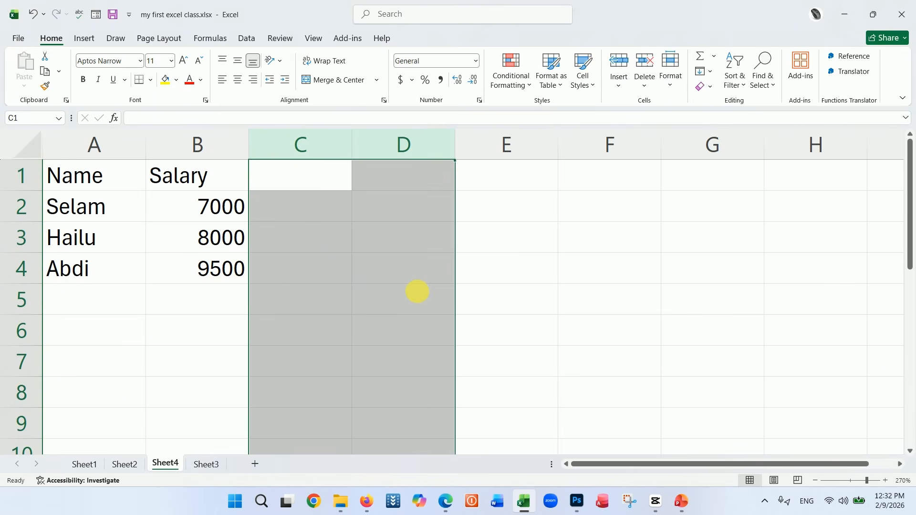
Step: Insert the recommended clustered column chart for the Name and Salary data
click(96, 179)
click(196, 219)
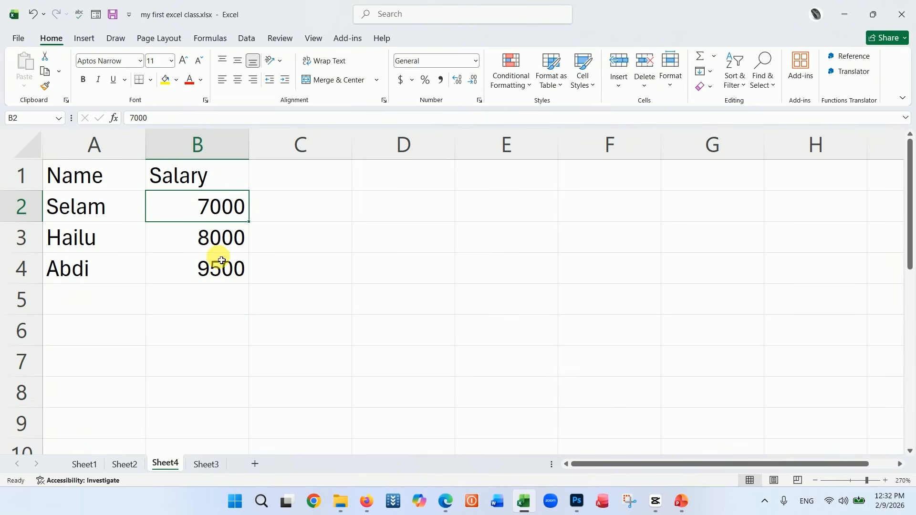
click(220, 261)
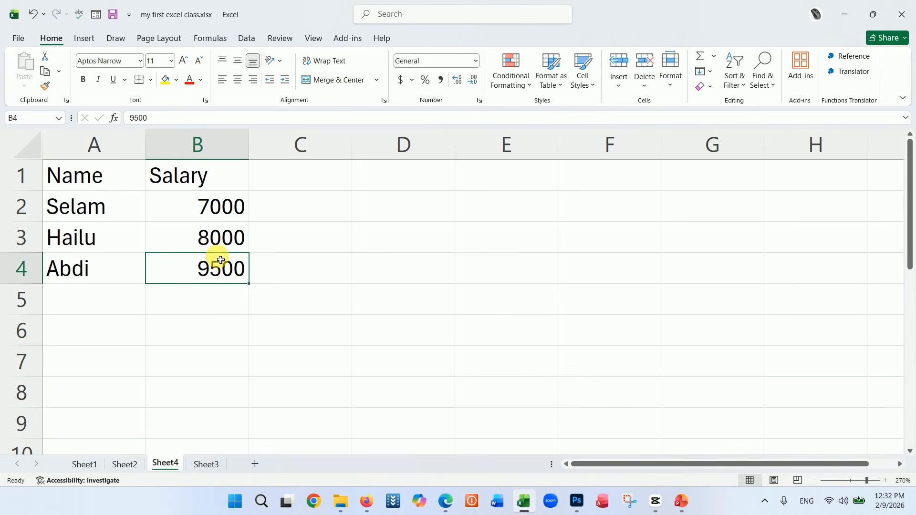
click(84, 40)
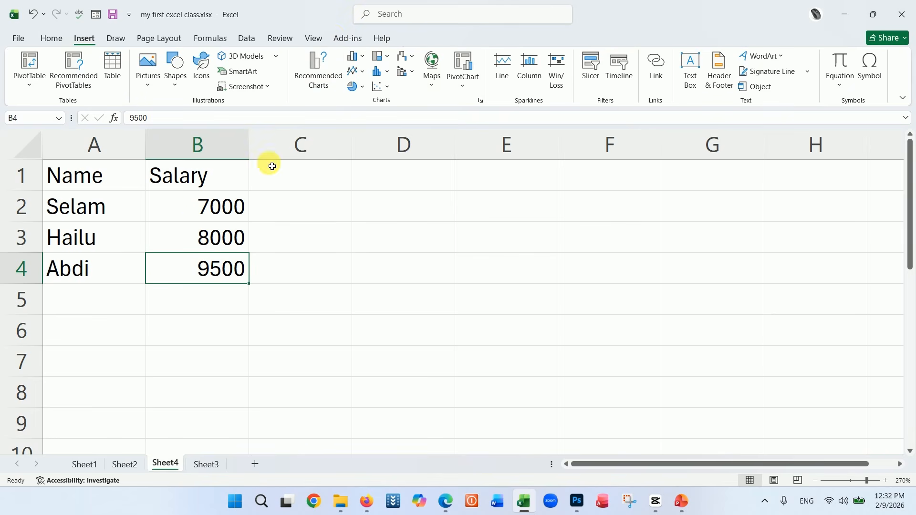
click(322, 76)
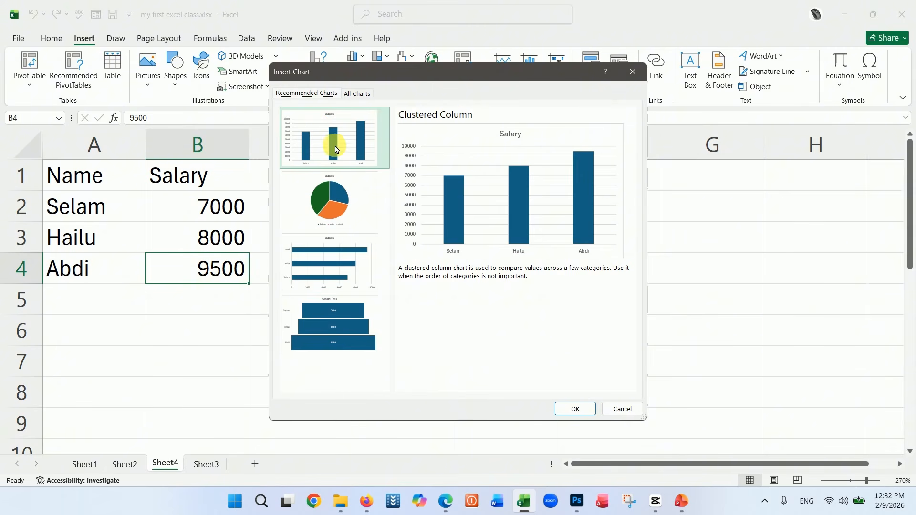
click(577, 408)
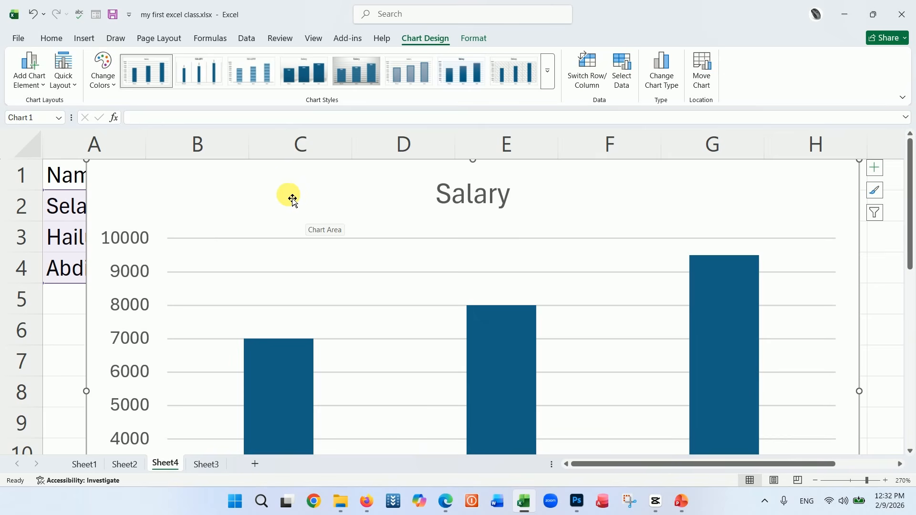
Step: Shrink the column chart and move it beside the data over columns C to F, and delete it
mouse_move(292, 199)
mouse_down()
mouse_move(353, 233)
mouse_move(448, 232)
mouse_move(318, 223)
mouse_move(396, 229)
mouse_up()
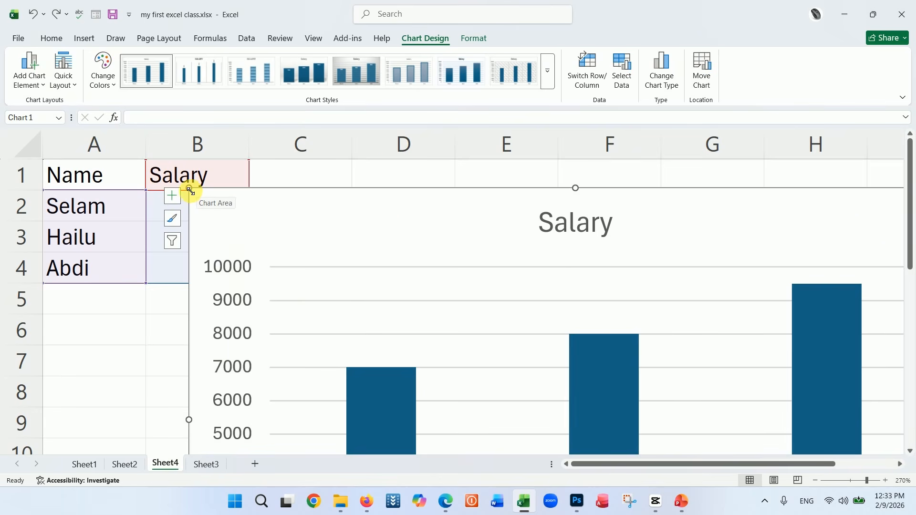
drag(188, 188, 627, 367)
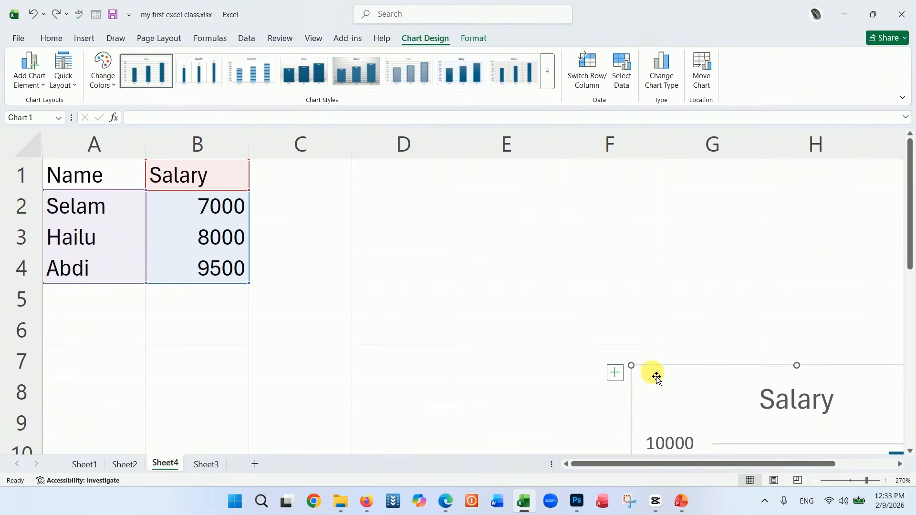
drag(605, 323, 380, 185)
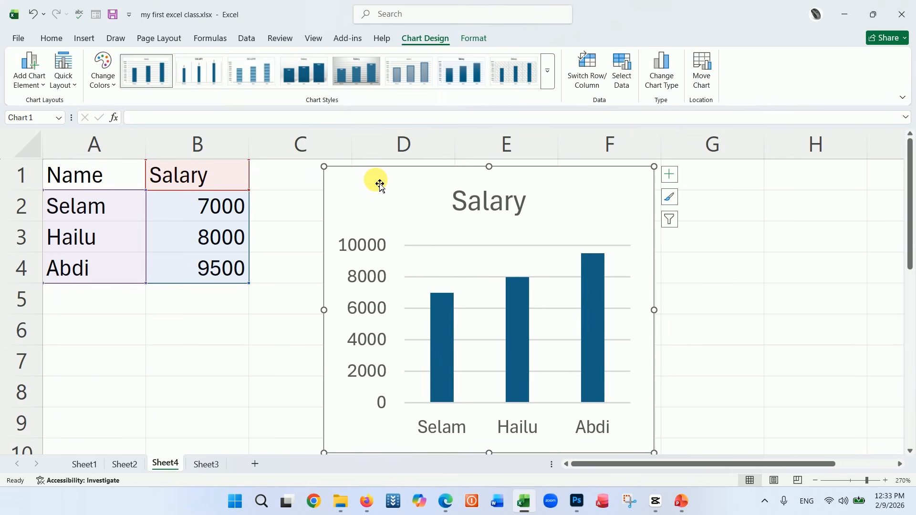
key(Delete)
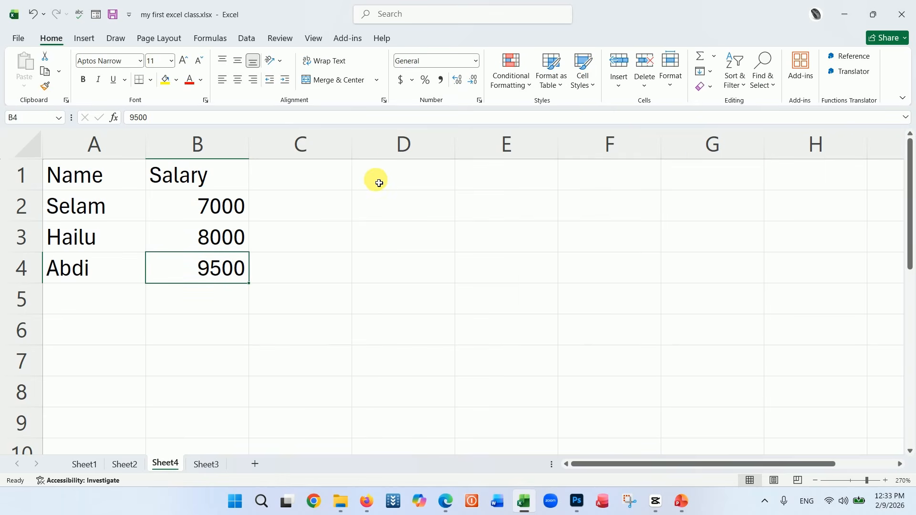
Step: Insert the recommended pie chart for the salary data, and undo the insertion
click(225, 188)
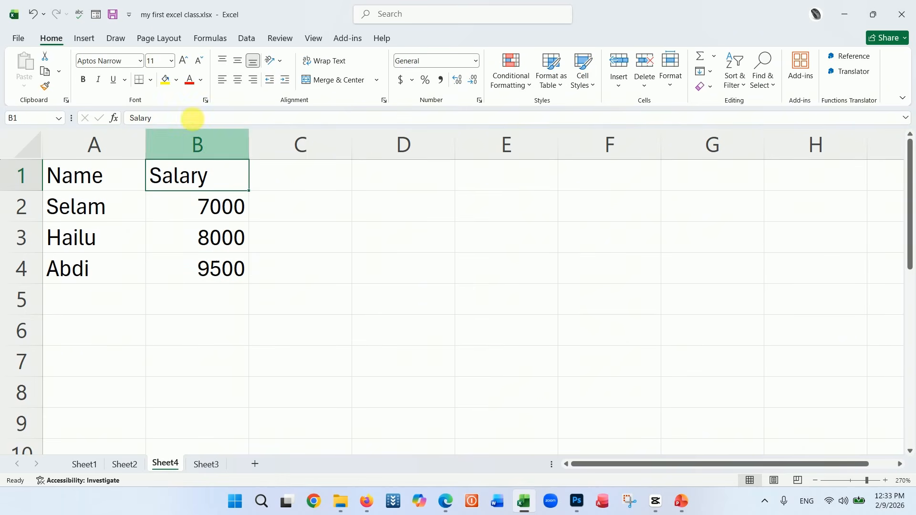
click(93, 41)
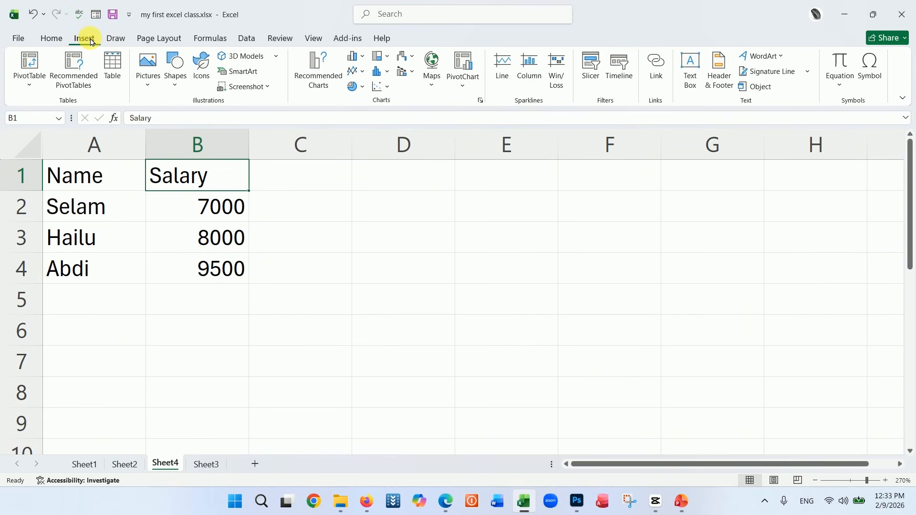
click(324, 81)
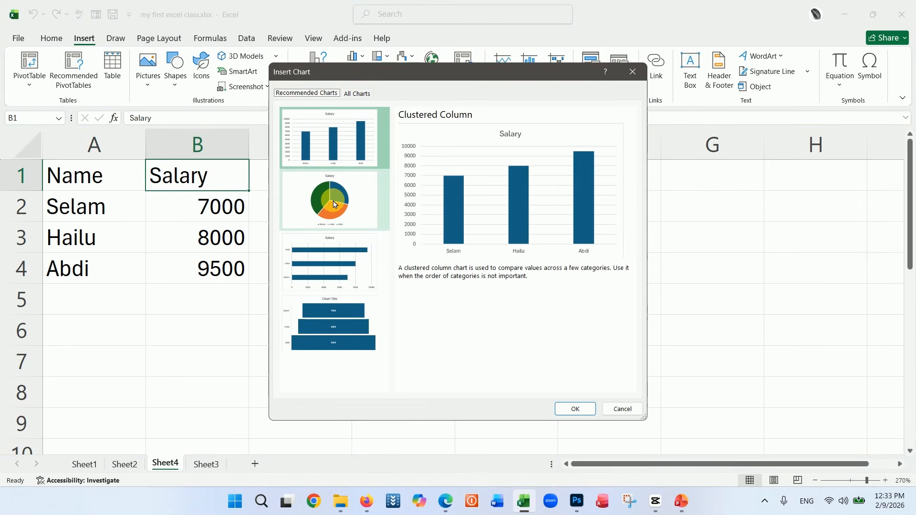
click(334, 204)
click(564, 408)
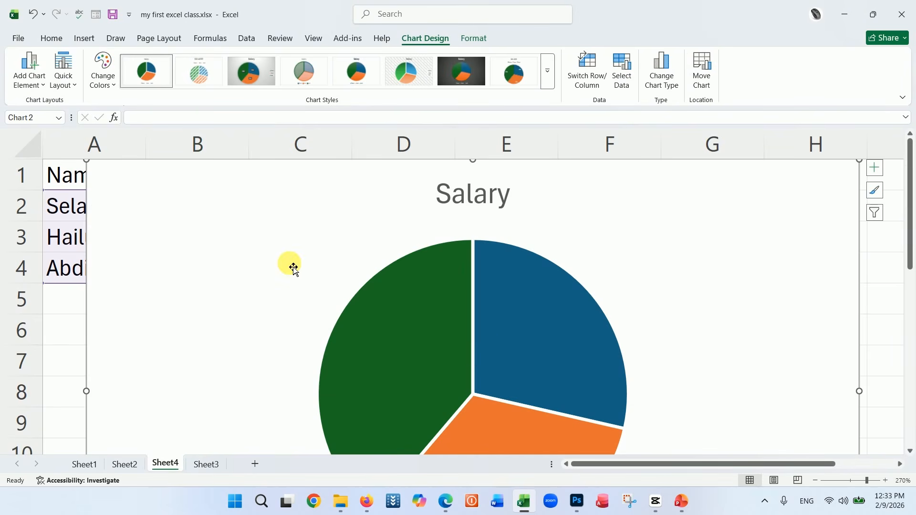
key(ctrl+z)
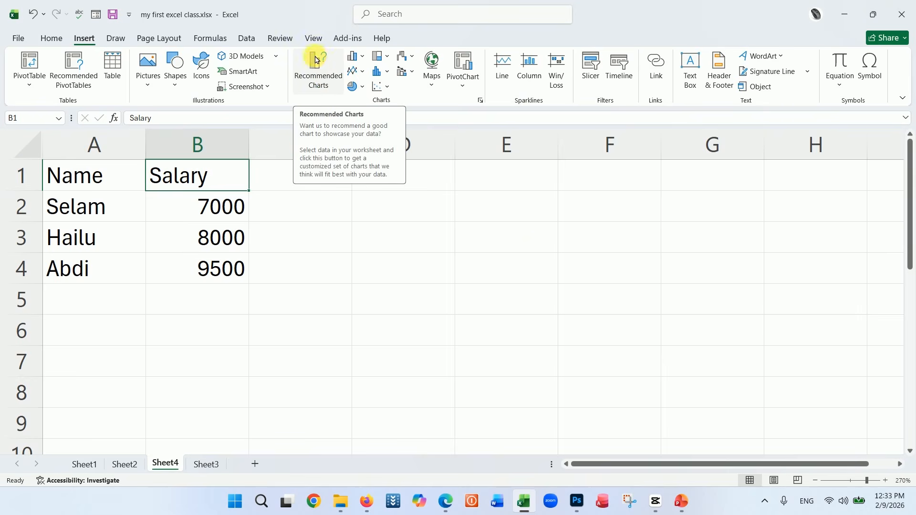
Step: Preview the line, pie, bar and area types among all charts, and insert a clustered column chart of the salaries
click(479, 101)
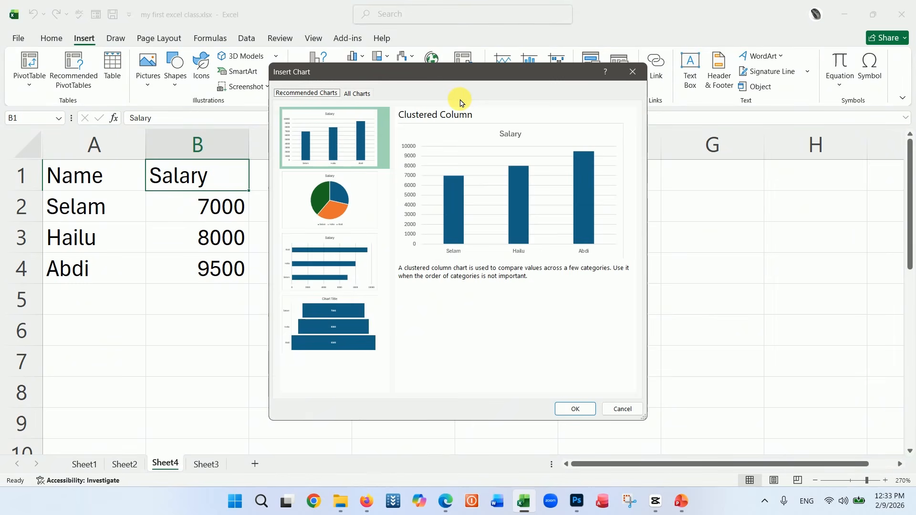
click(361, 96)
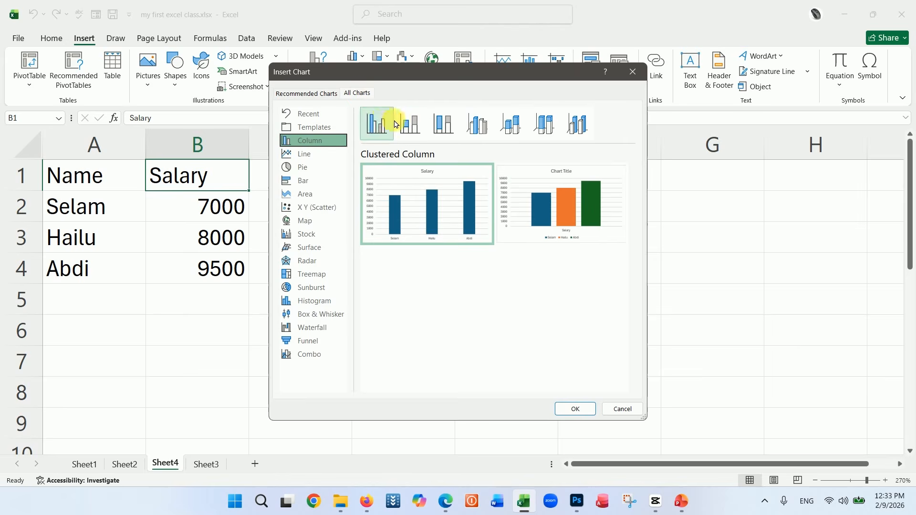
click(320, 154)
click(308, 167)
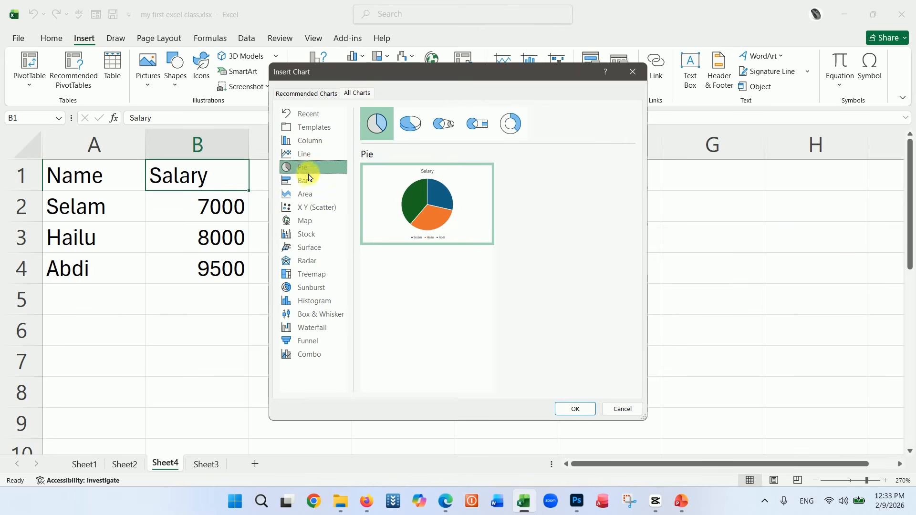
click(309, 181)
click(310, 196)
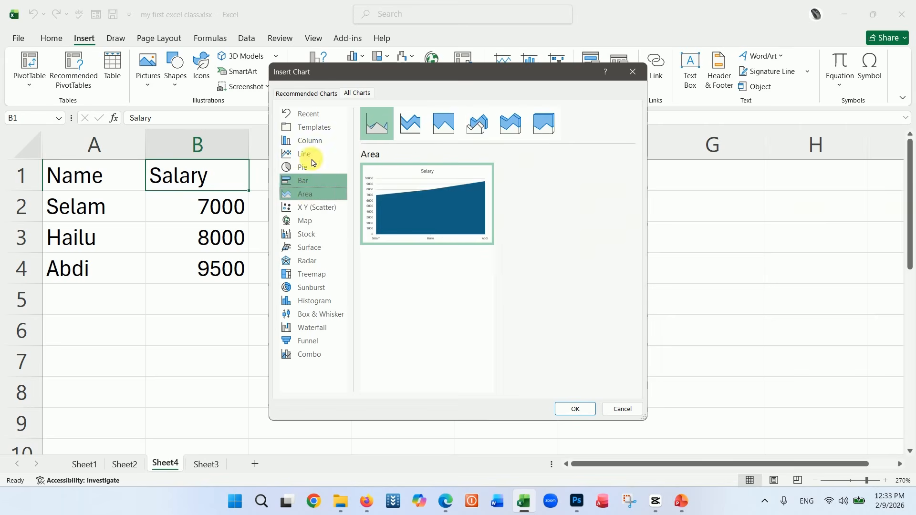
click(314, 141)
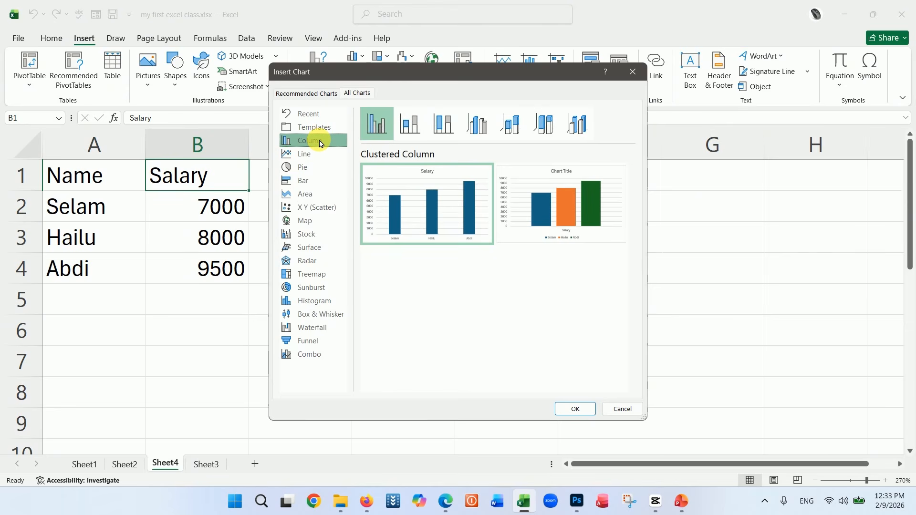
click(576, 409)
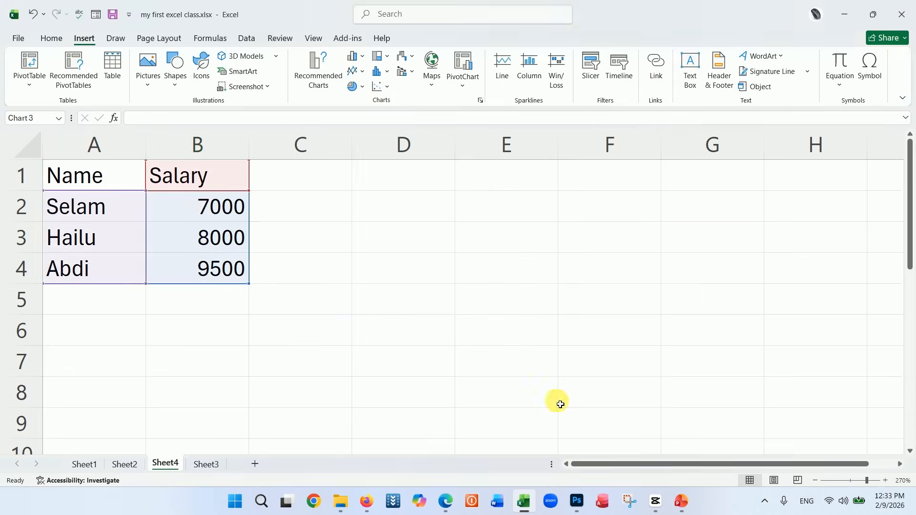
Step: Shrink the clustered column chart and place it next to the data, spanning columns C to F from row 1
drag(260, 206, 333, 239)
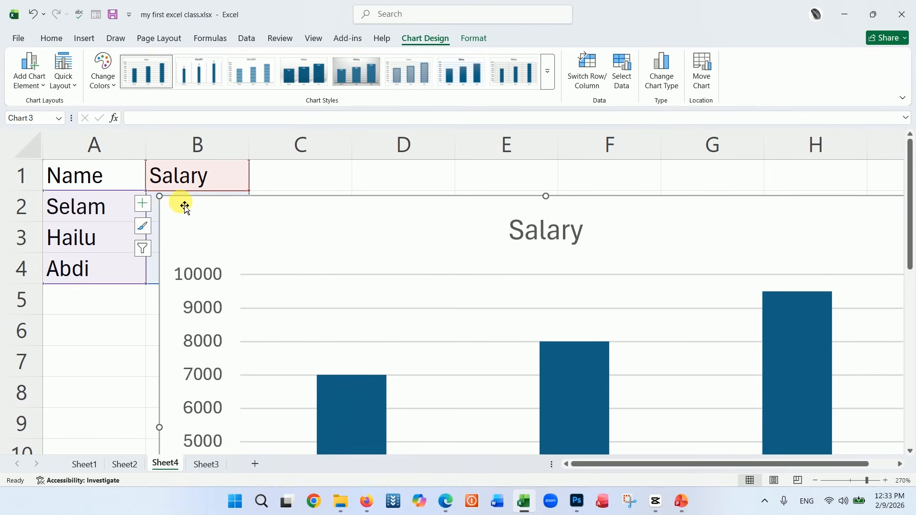
drag(162, 200, 573, 331)
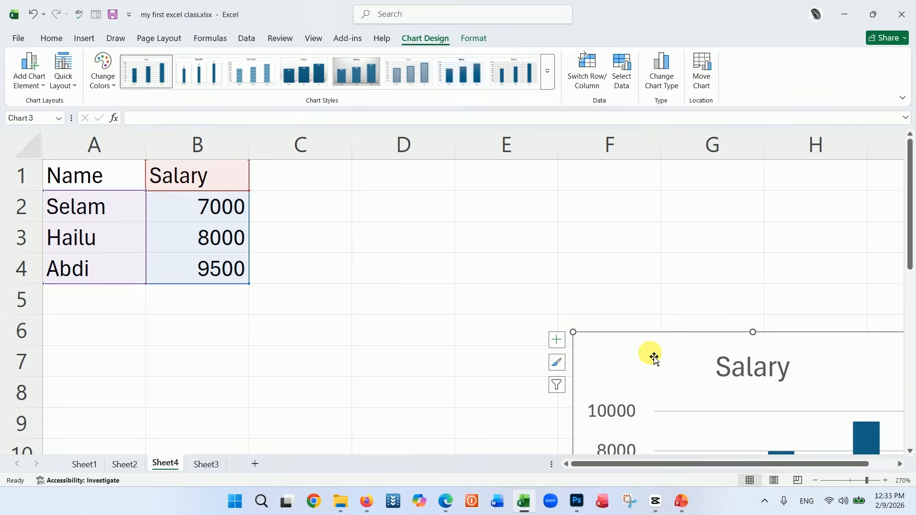
drag(651, 354, 356, 192)
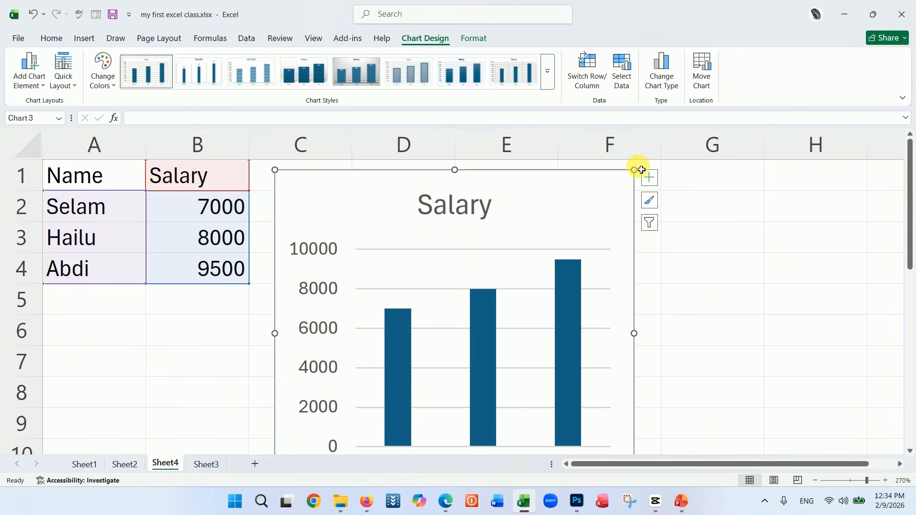
Step: Shrink the clustered column chart to span columns C to E and rows 1 to 9, and deselect it
drag(634, 170, 472, 203)
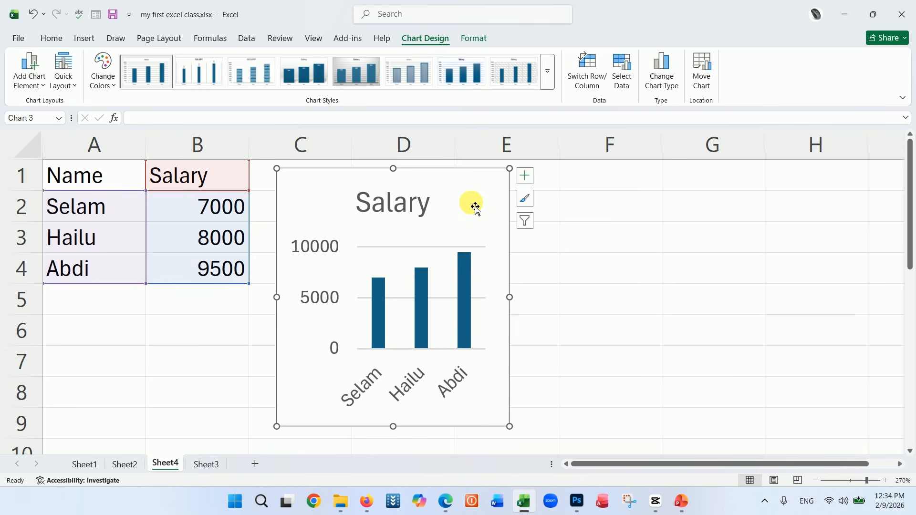
click(595, 265)
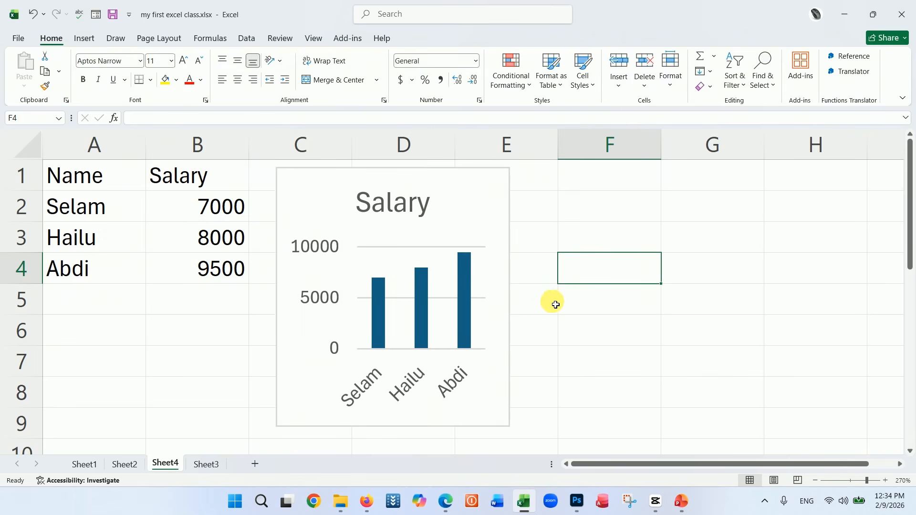
click(615, 341)
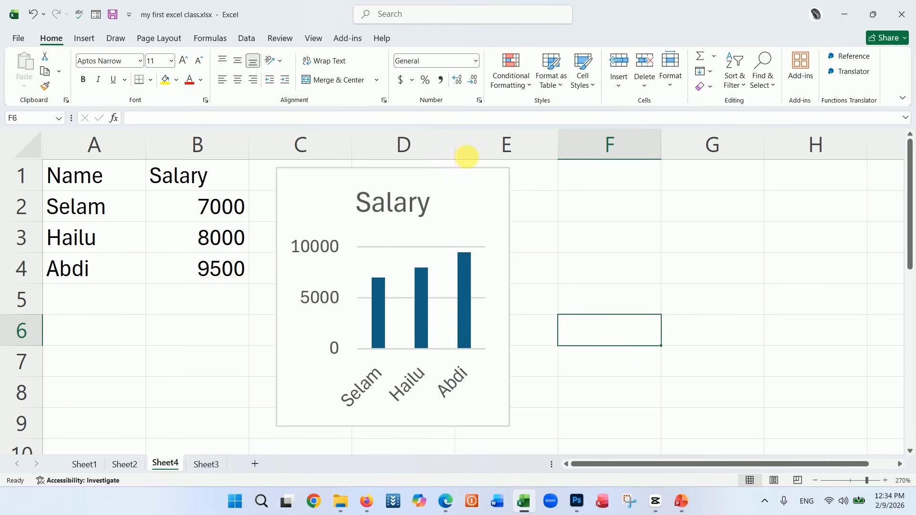
Step: Examine the chart's parts by selecting the chart area, plot area, title, value axis and category axis one by one
click(463, 188)
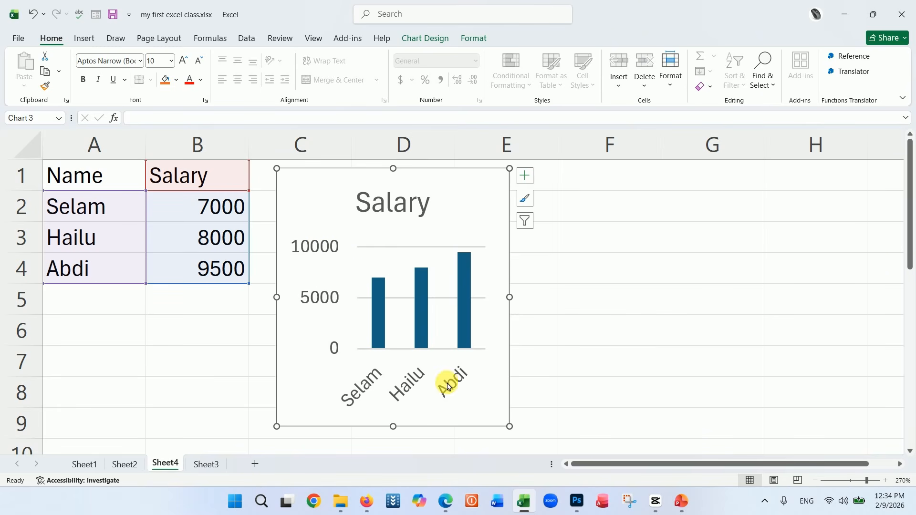
click(449, 319)
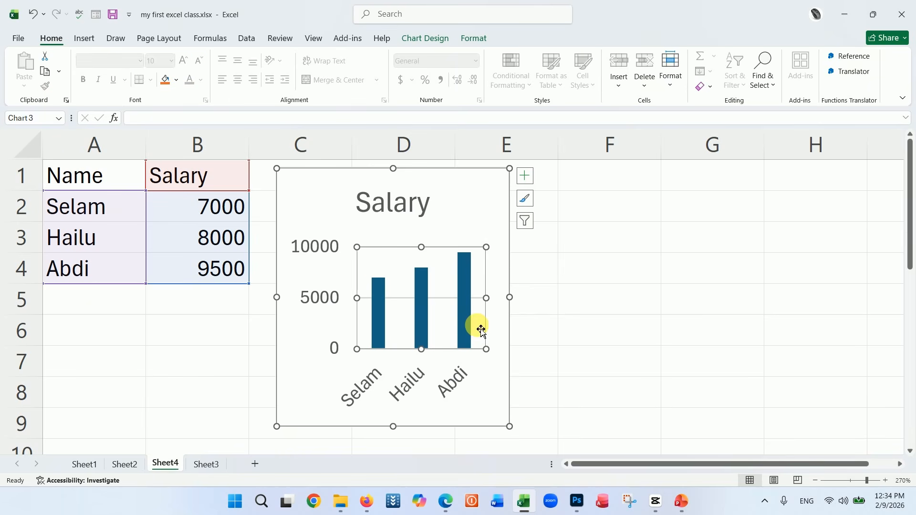
click(423, 206)
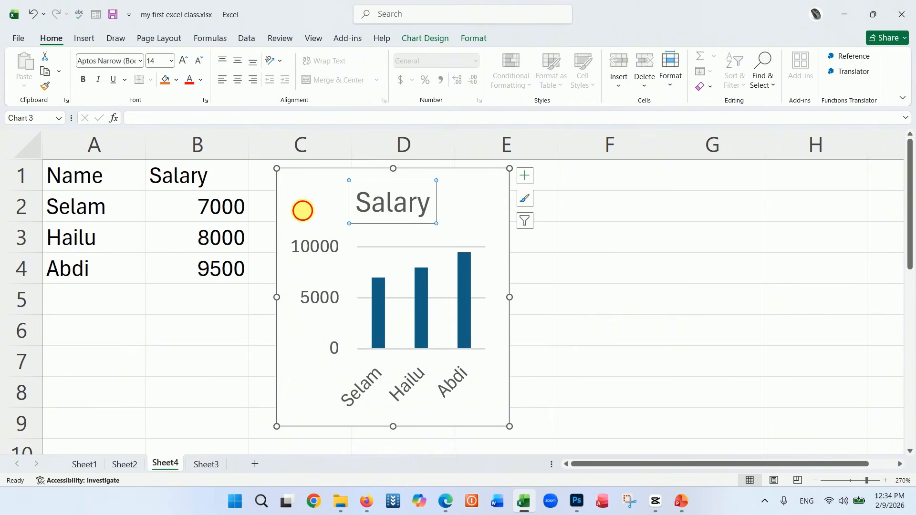
click(302, 210)
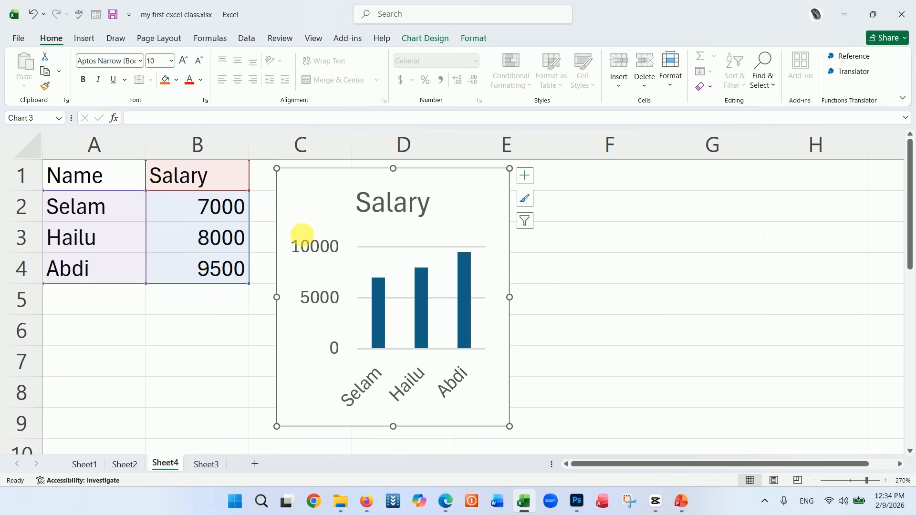
click(306, 244)
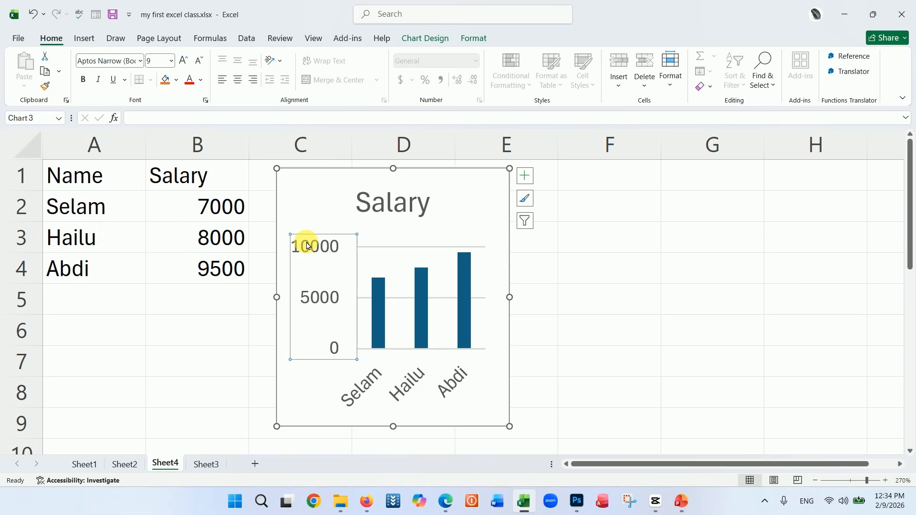
click(378, 383)
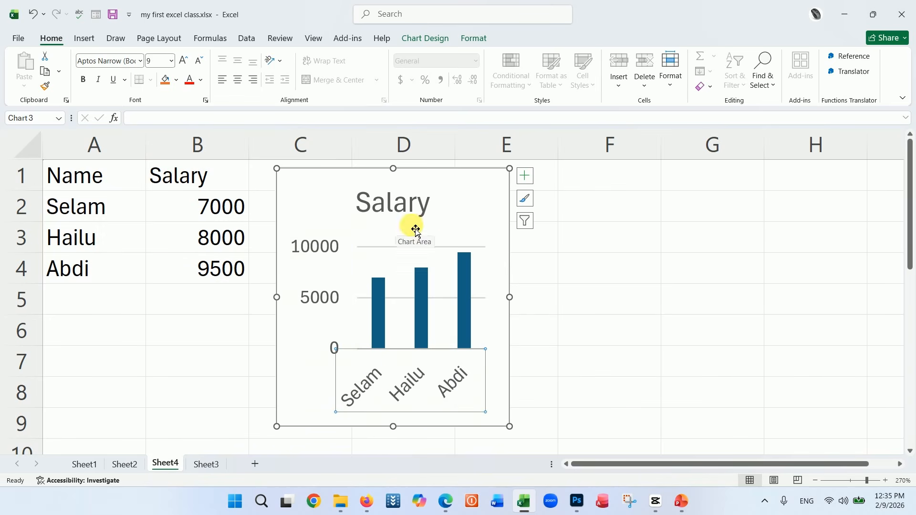
Step: Hide both axes of the salary chart and show them again
click(526, 178)
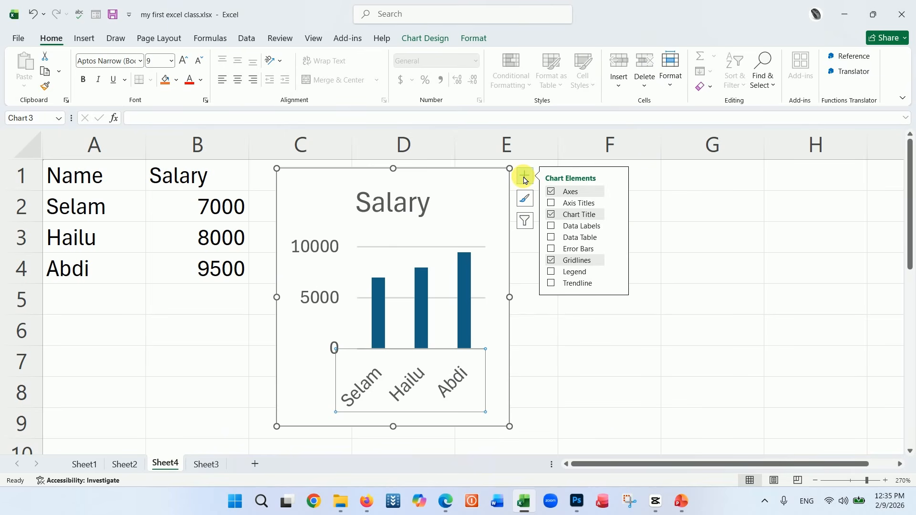
click(553, 192)
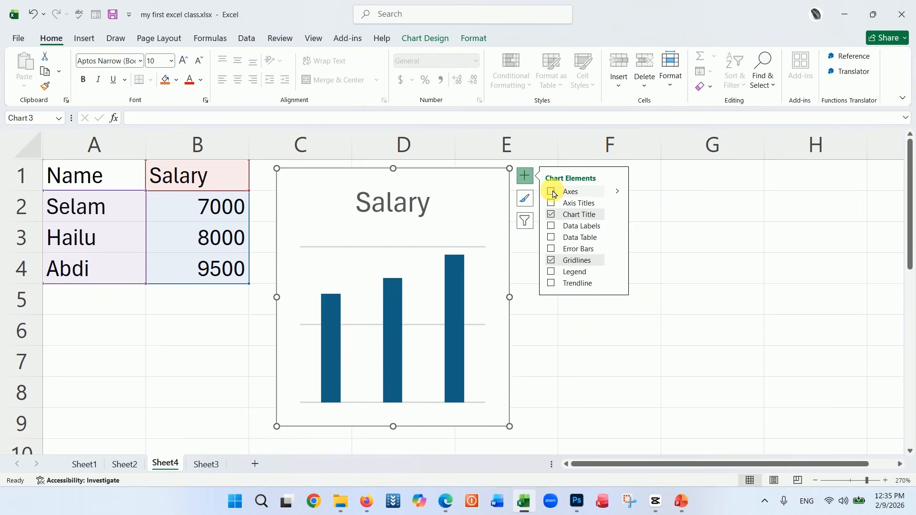
click(553, 192)
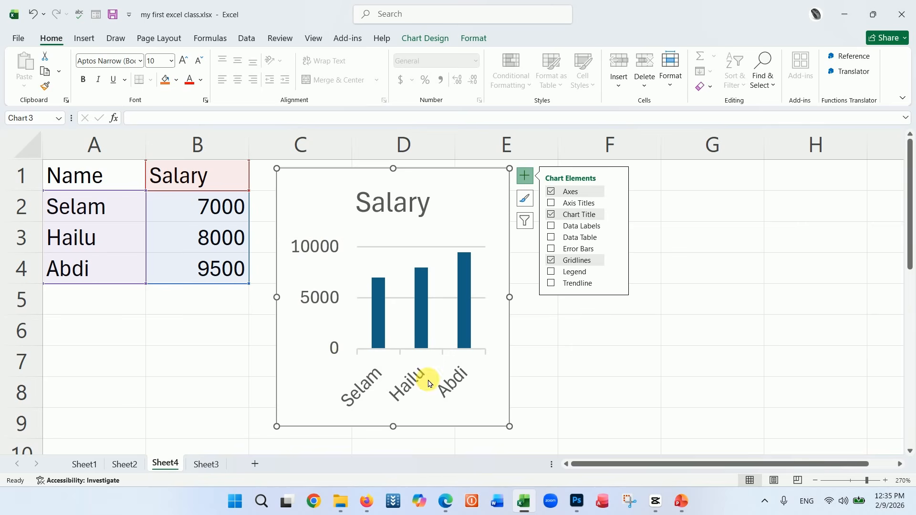
Step: Add axis titles and data labels to the chart, and widen it to reach just past column G
click(552, 204)
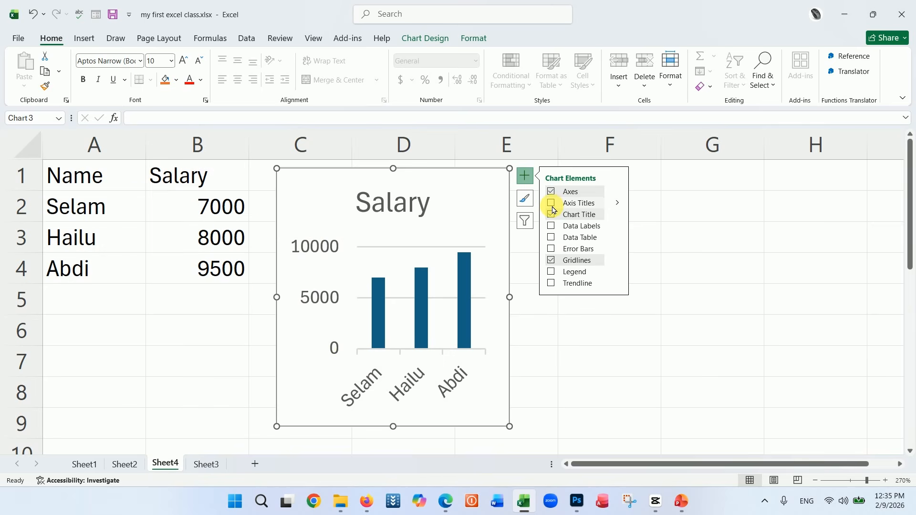
click(552, 205)
click(553, 205)
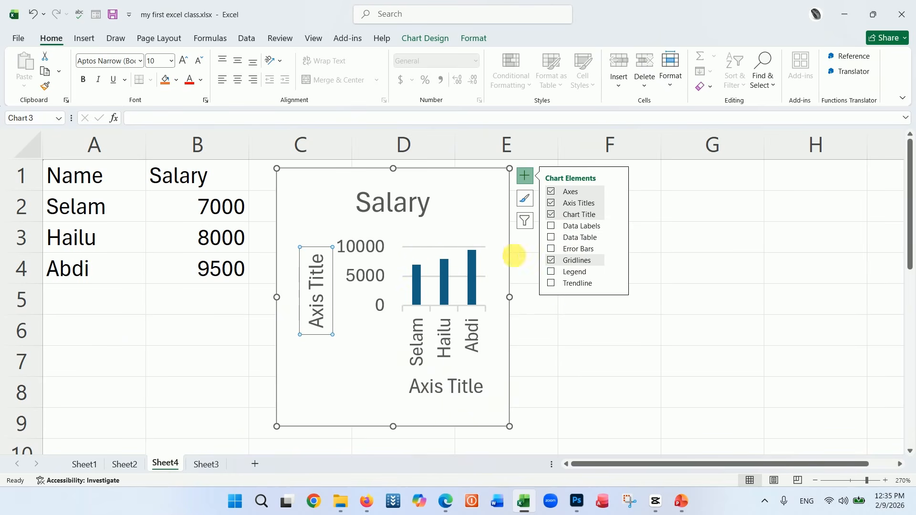
click(551, 227)
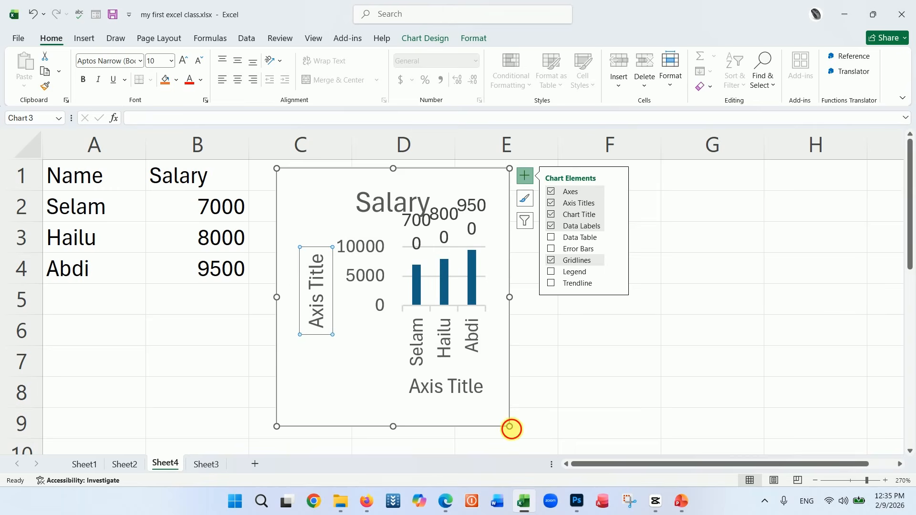
drag(510, 426, 771, 426)
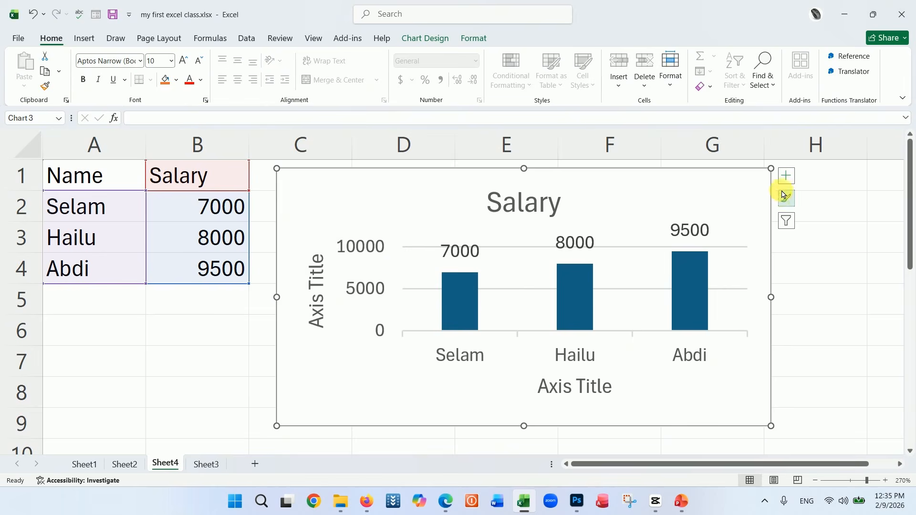
Step: Turn the axes of the widened chart off to compare it with the data labels alone, and turn them back on
click(786, 177)
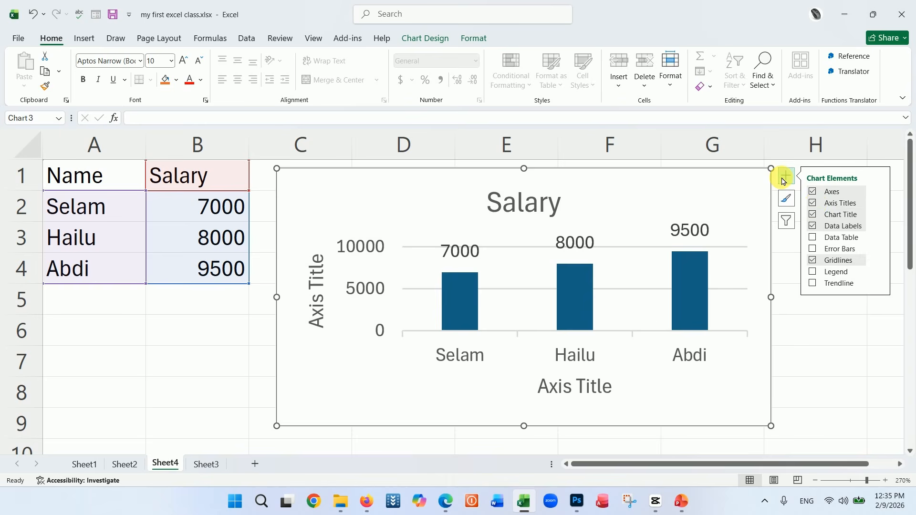
click(813, 192)
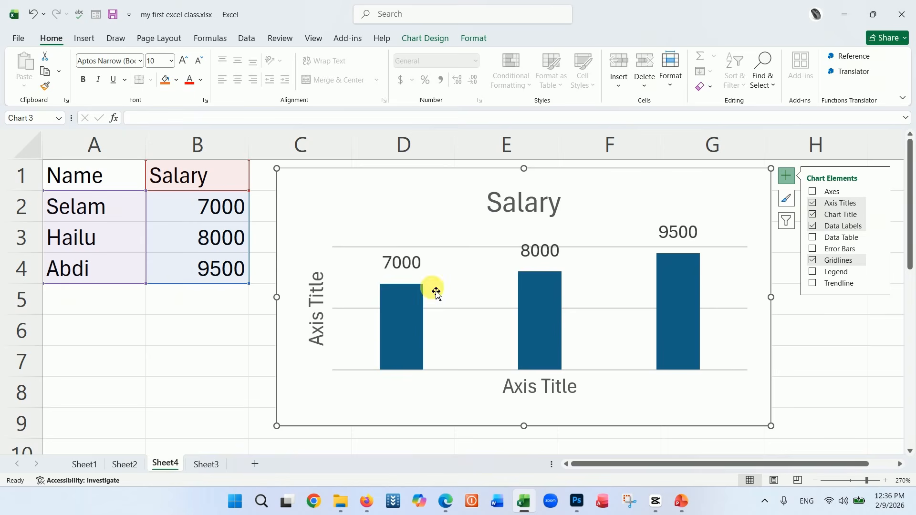
click(815, 227)
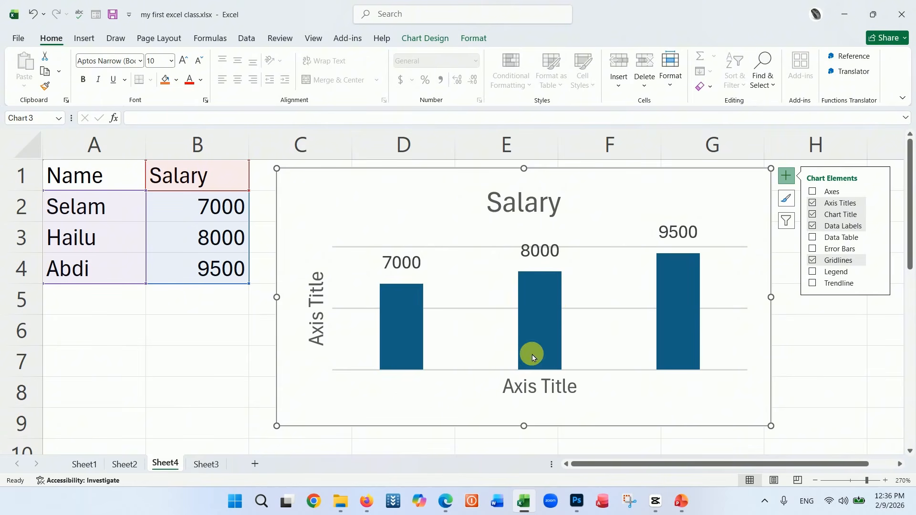
click(813, 192)
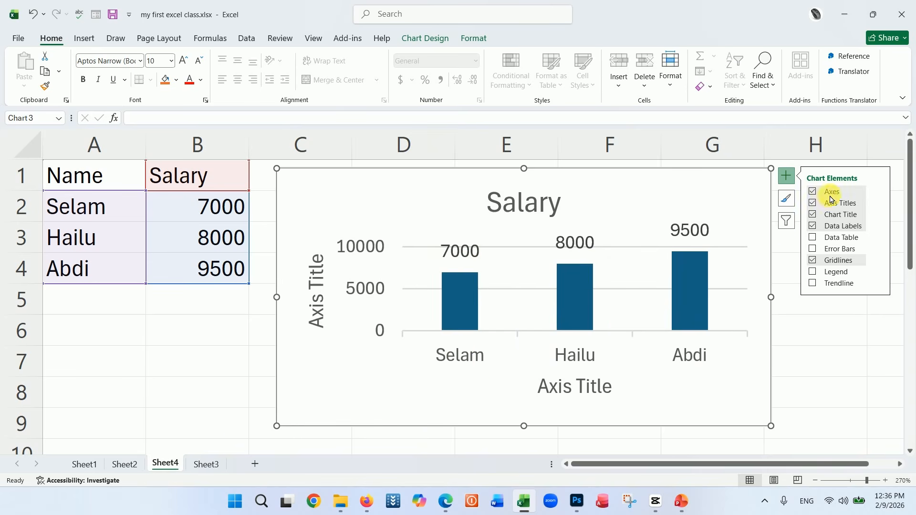
Step: Hide only the primary vertical axis, restore it, and reopen the individual axis options
click(879, 194)
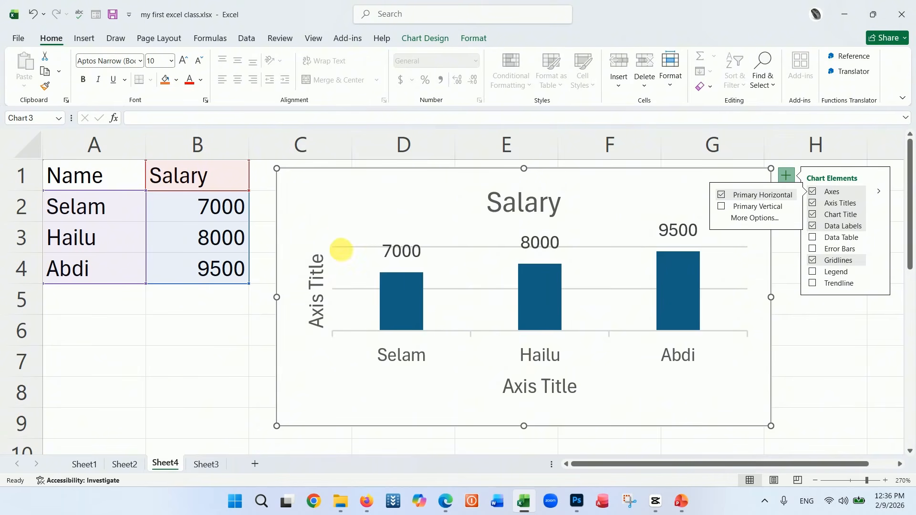
click(722, 207)
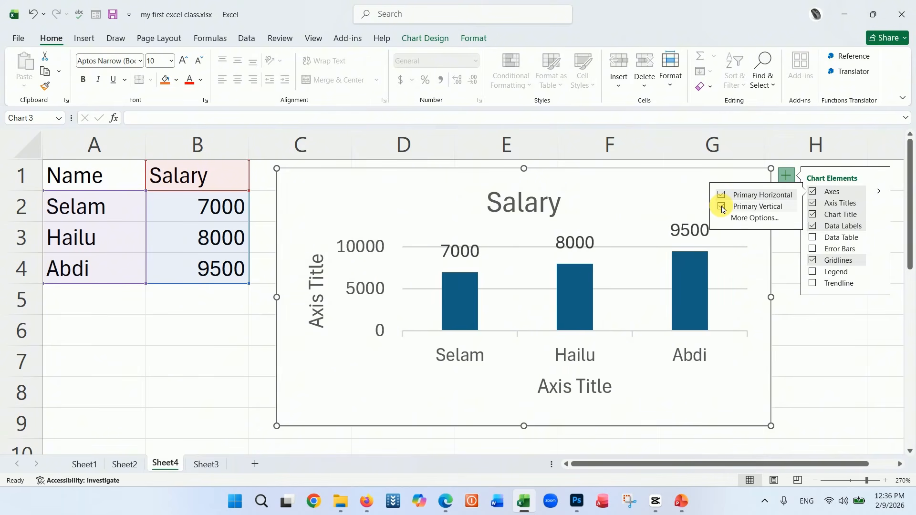
click(773, 184)
click(786, 180)
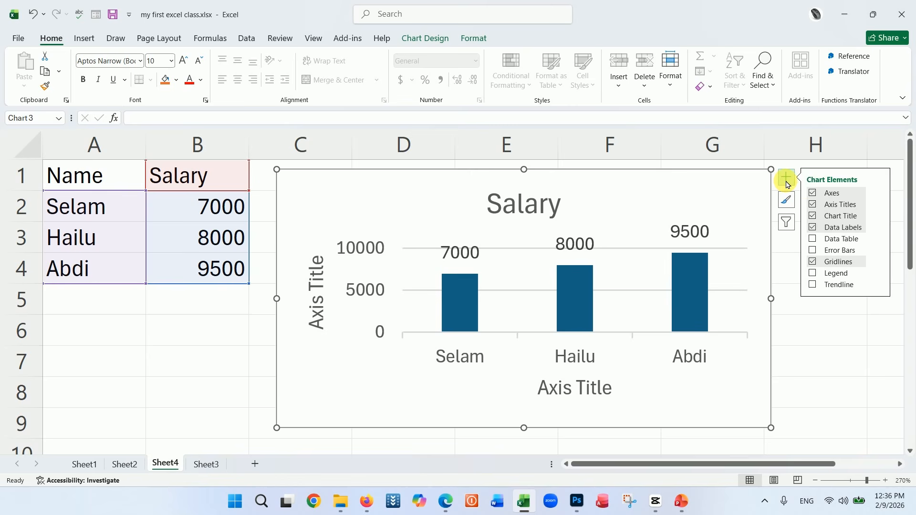
click(880, 195)
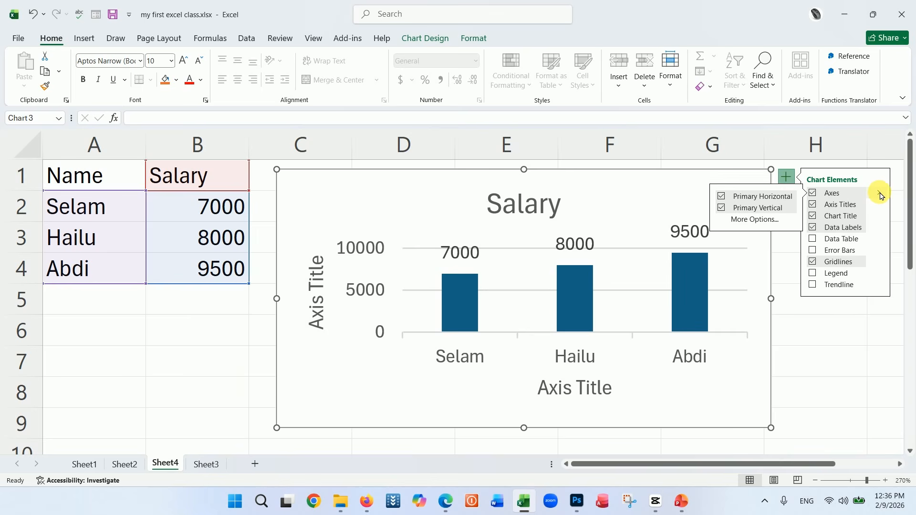
Step: Add a data table and a legend to the salary chart
click(813, 239)
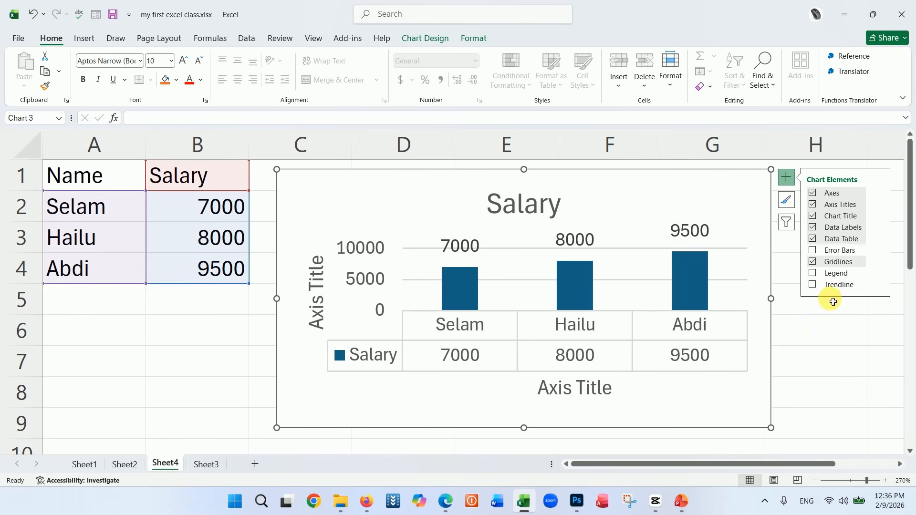
click(814, 274)
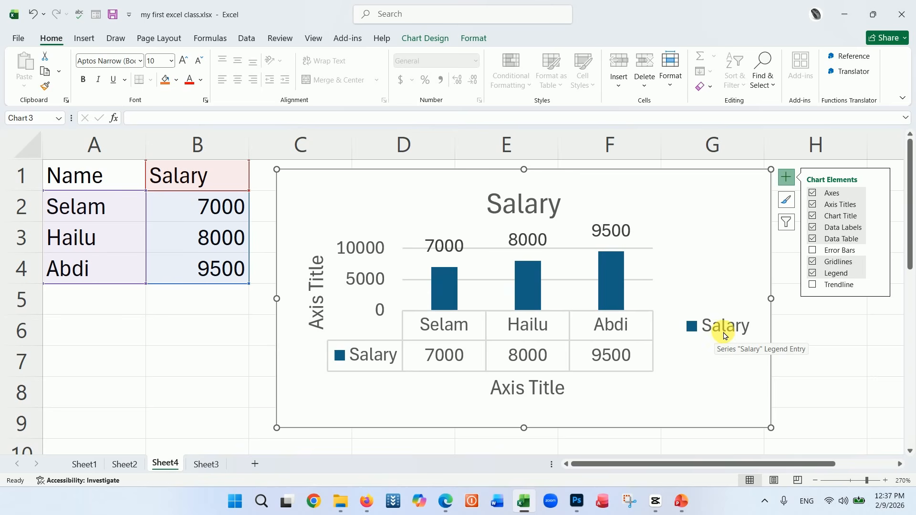
click(813, 273)
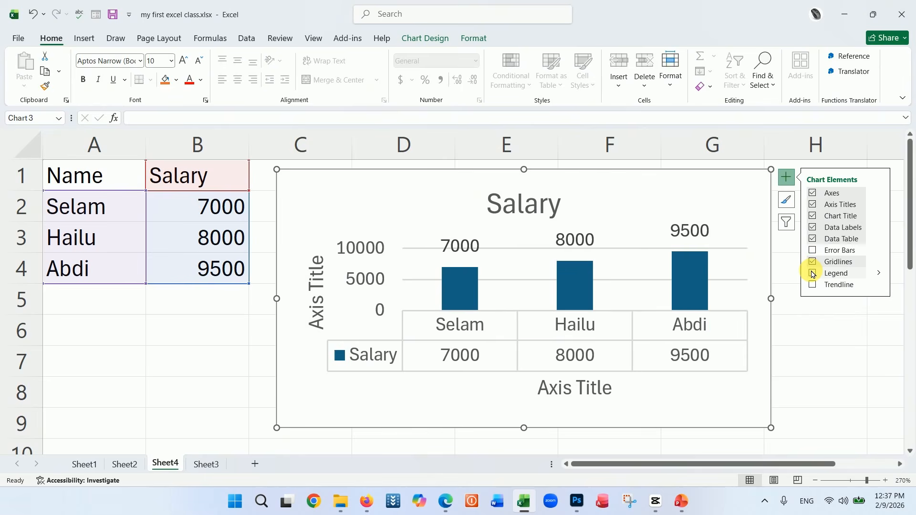
click(813, 274)
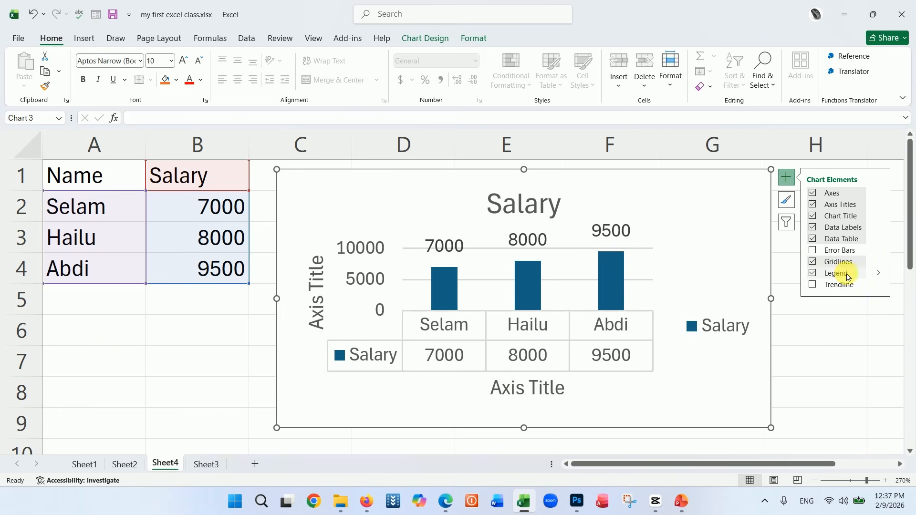
Step: Try the Bottom, Left and Top legend positions, and return the legend to the Right position
click(879, 275)
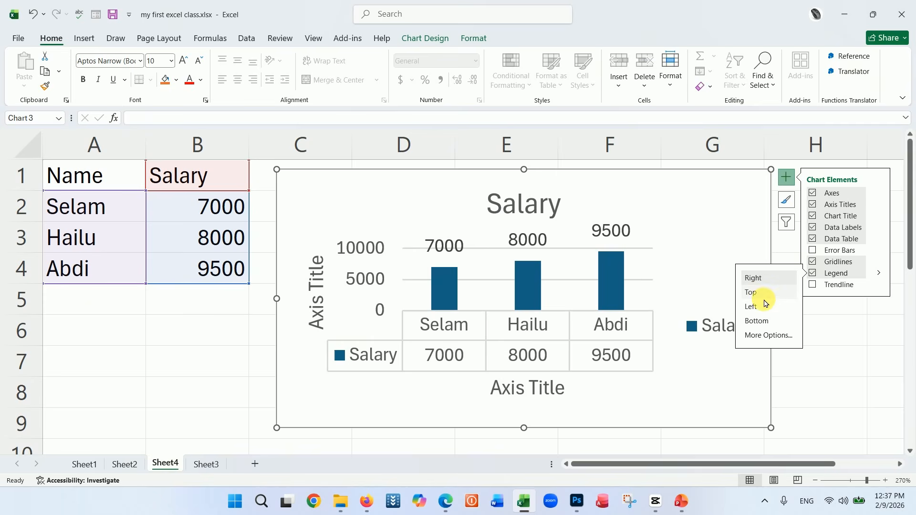
click(754, 322)
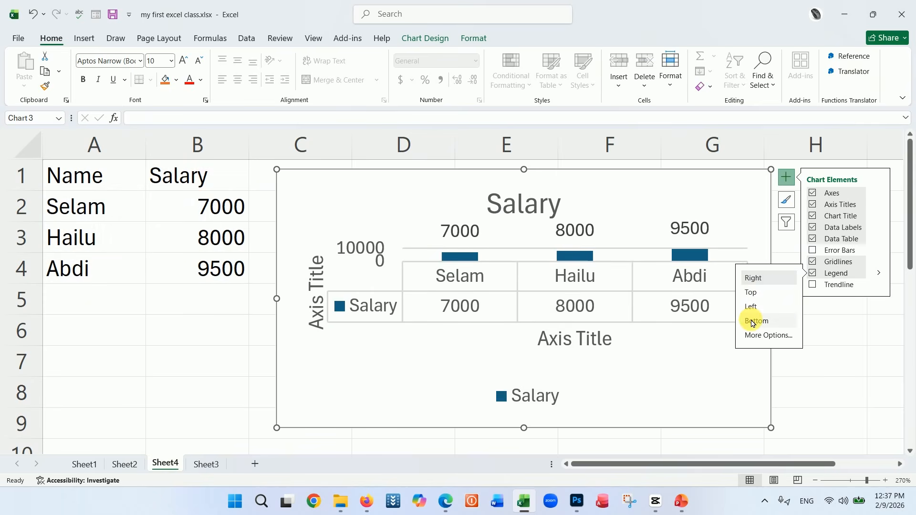
click(752, 308)
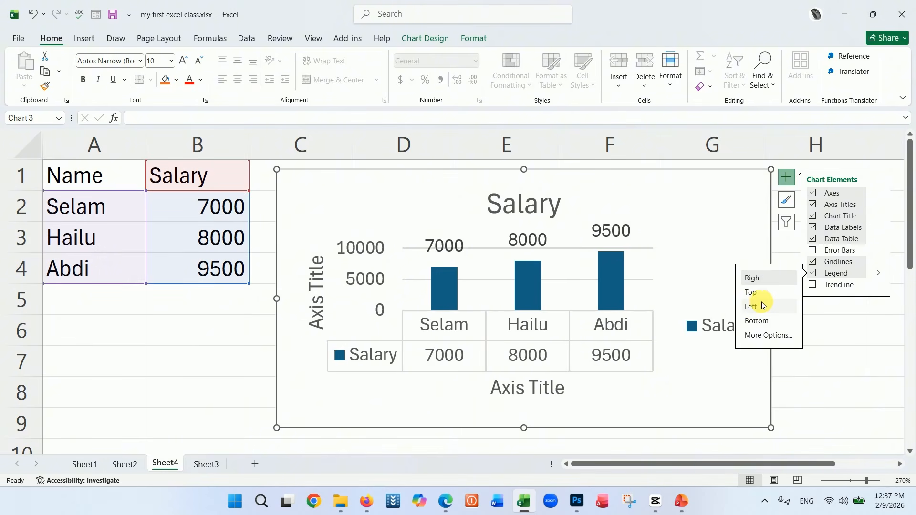
click(753, 294)
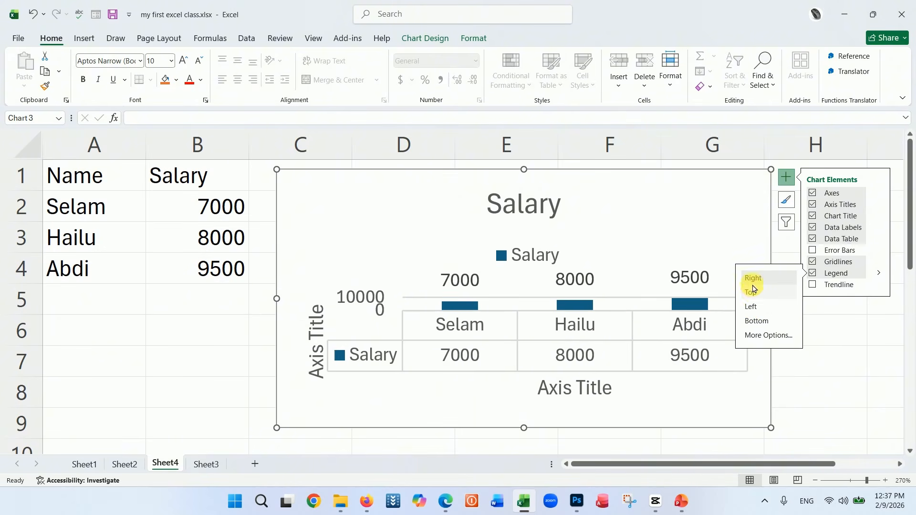
click(755, 280)
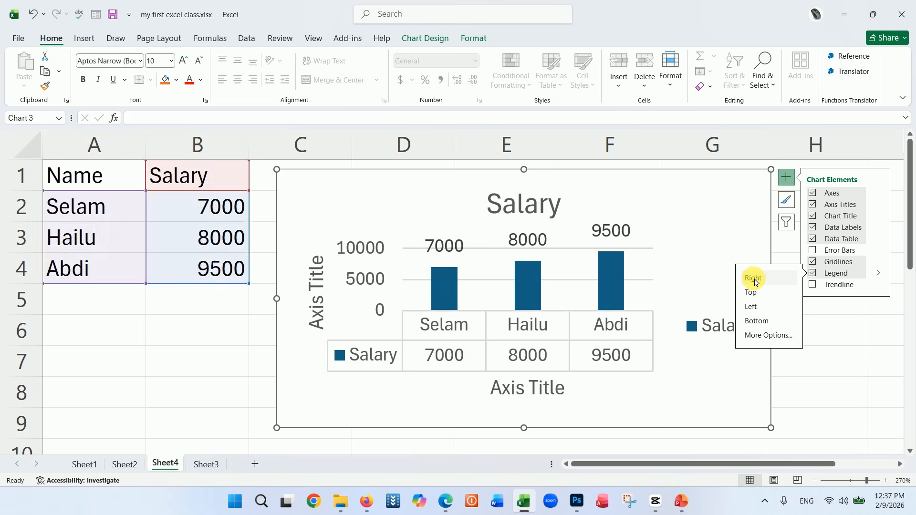
click(727, 231)
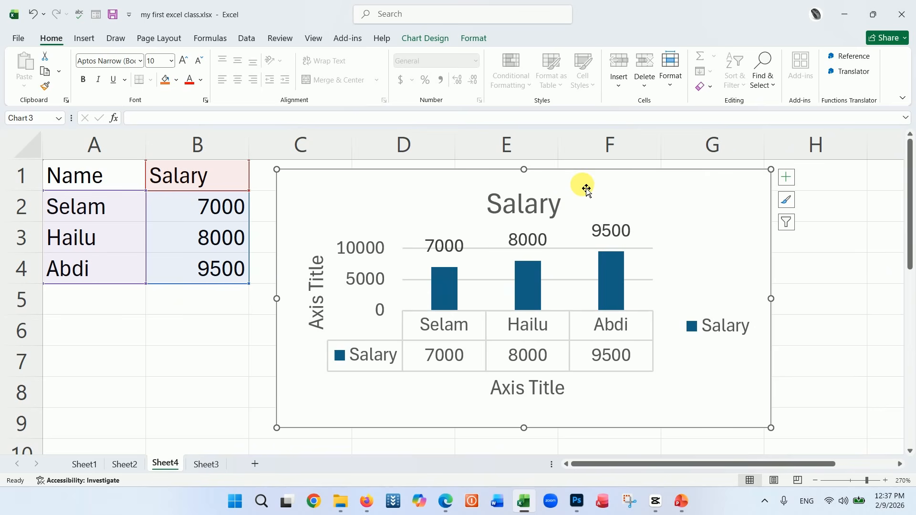
Step: Look through the chart element options available for the salary chart, including gridlines and the data table
click(426, 39)
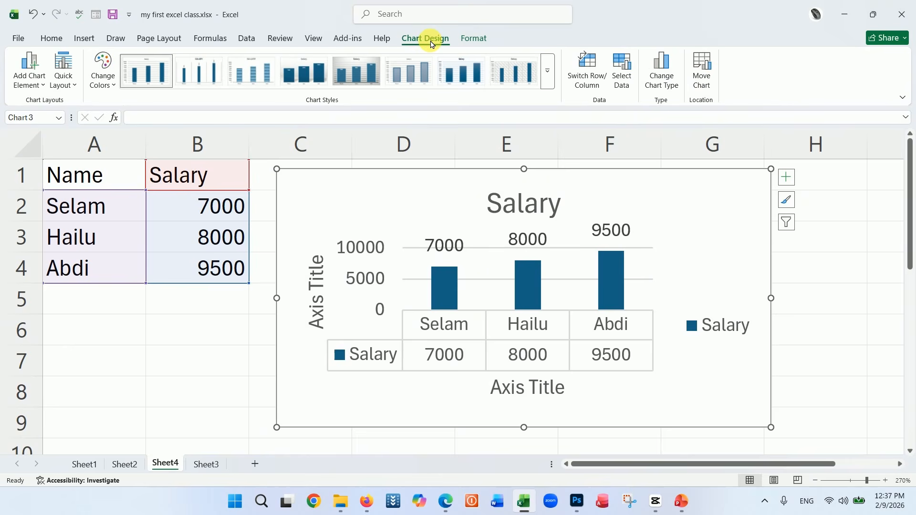
click(28, 84)
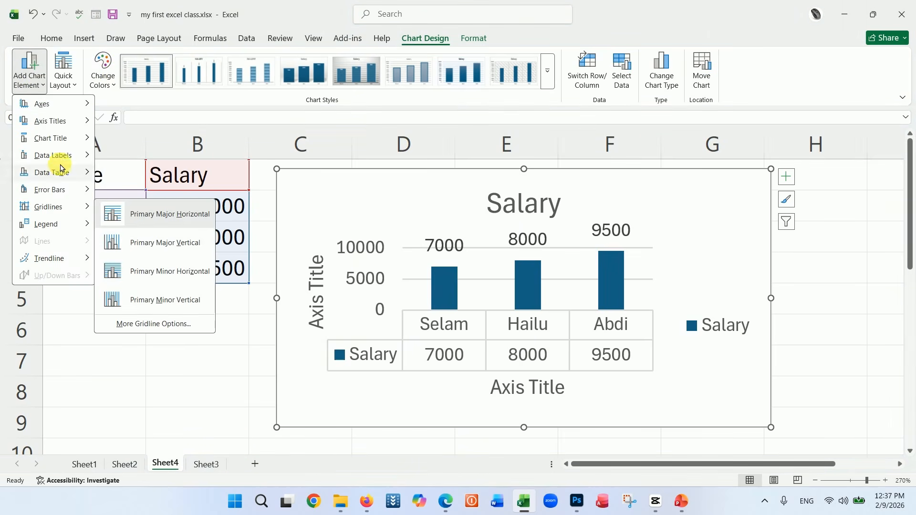
mouse_move(58, 178)
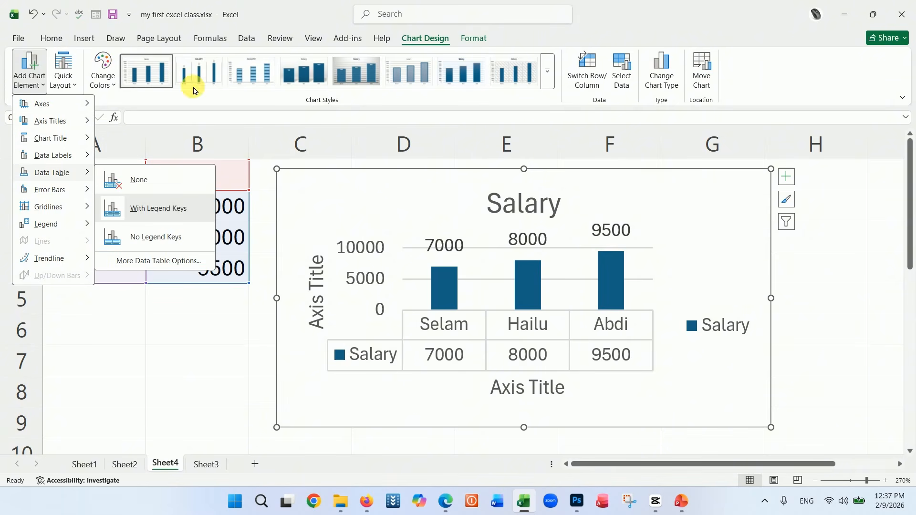
Step: Try several preset chart styles on the salary chart, including Style 5 with the grey gradient background and Style 6
click(253, 79)
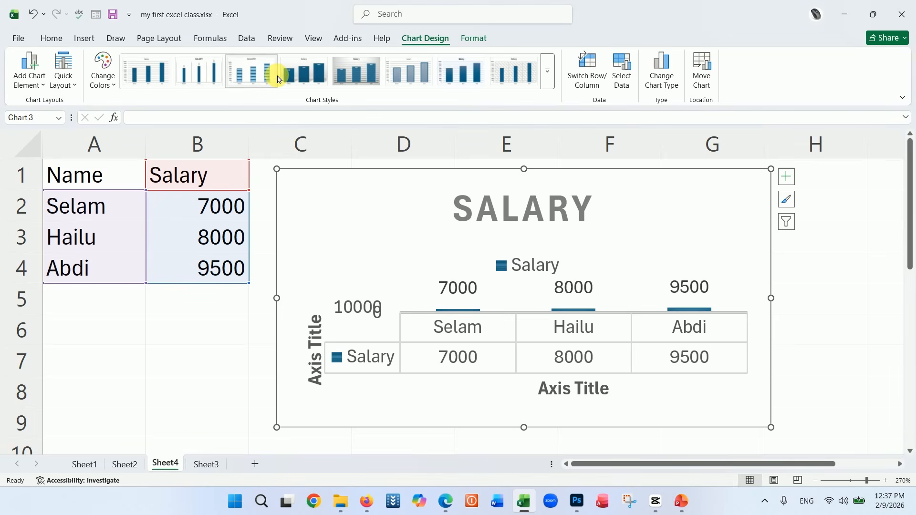
click(359, 76)
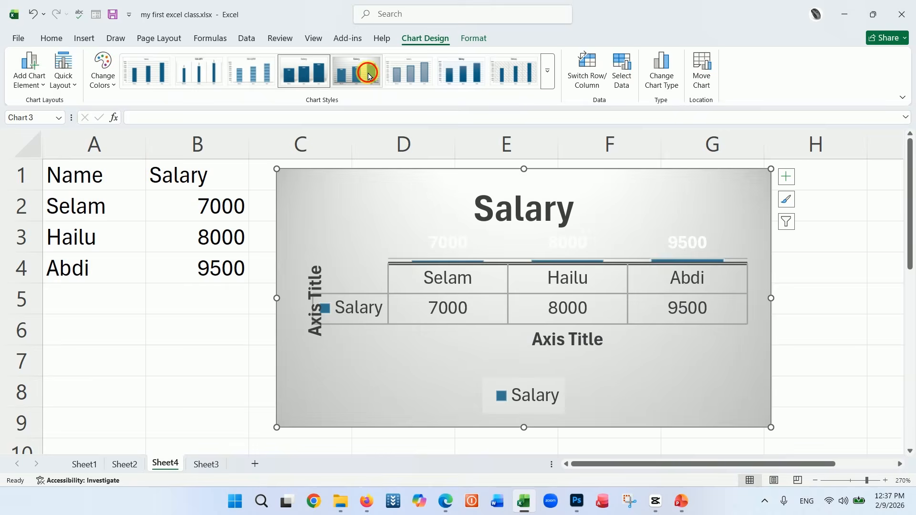
click(412, 74)
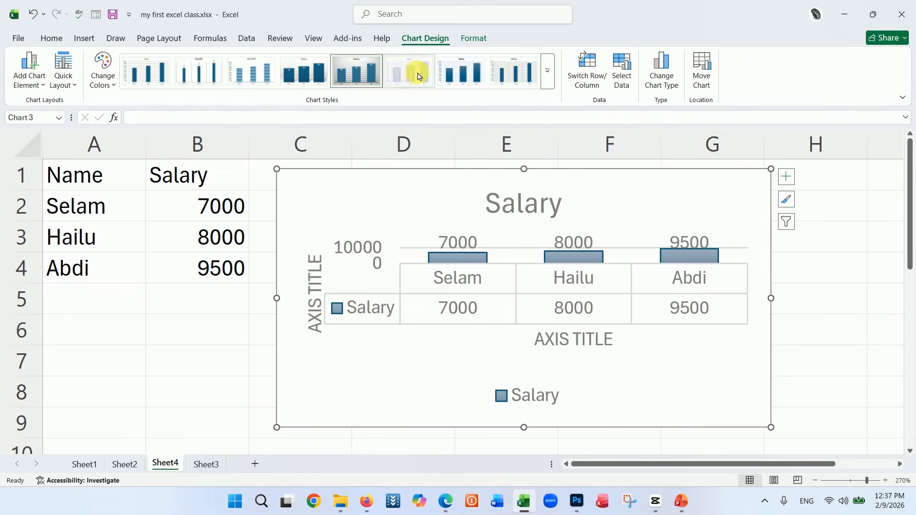
Step: Remove the data table from the salary chart, and apply Style 6 with the legend in the Right position
click(787, 176)
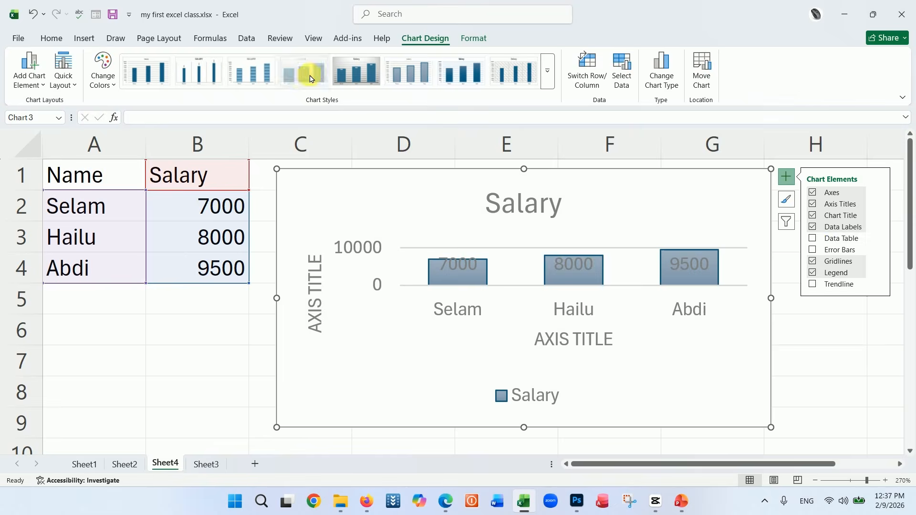
click(353, 71)
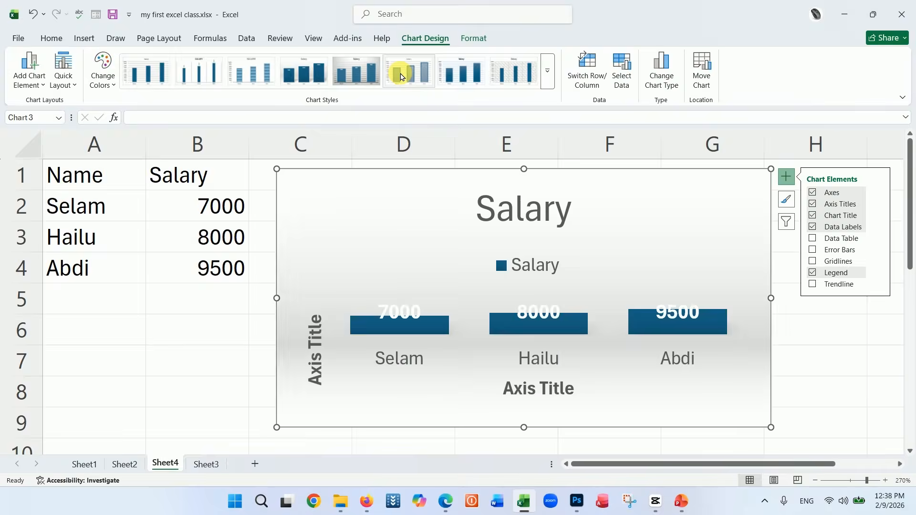
click(398, 77)
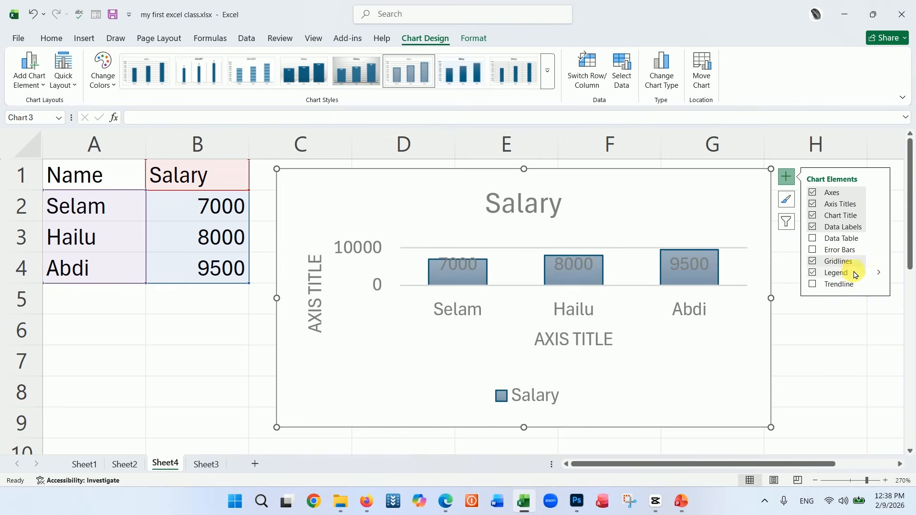
click(878, 272)
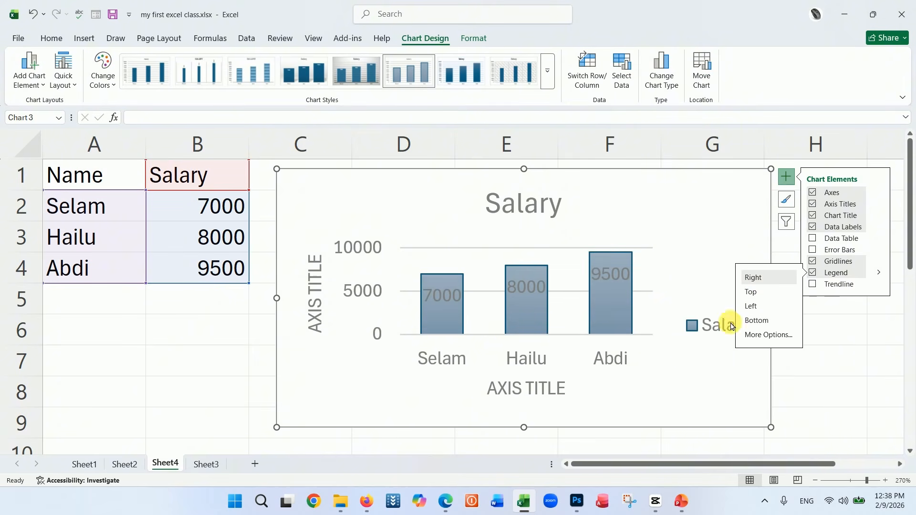
Step: Apply Style 1 to the salary chart and move its legend back to the Right position
click(546, 75)
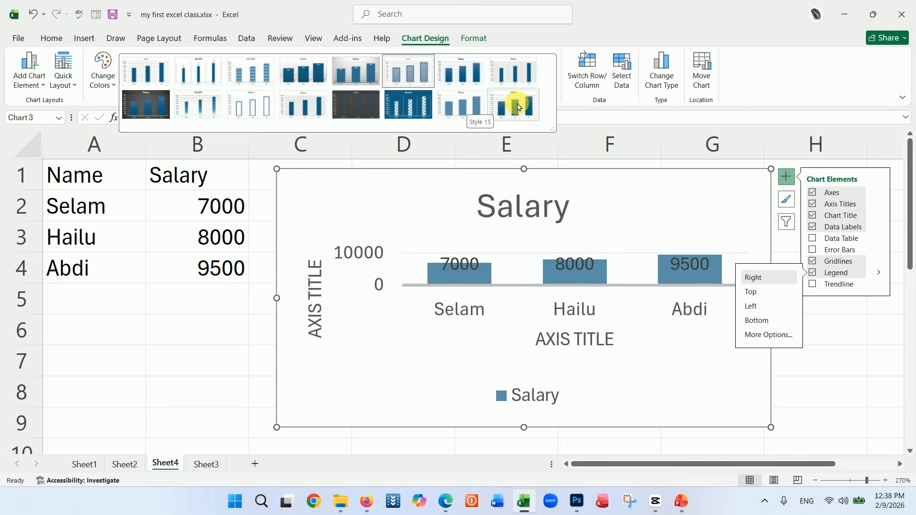
click(144, 65)
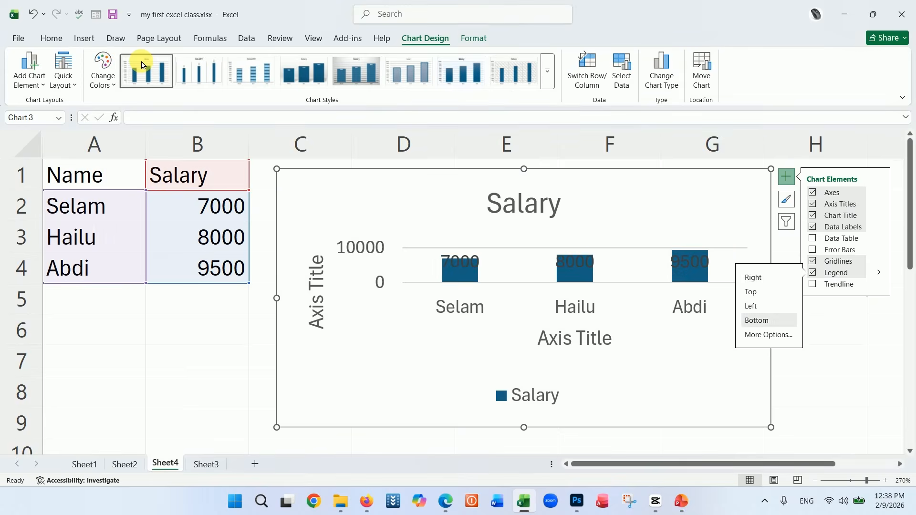
click(791, 204)
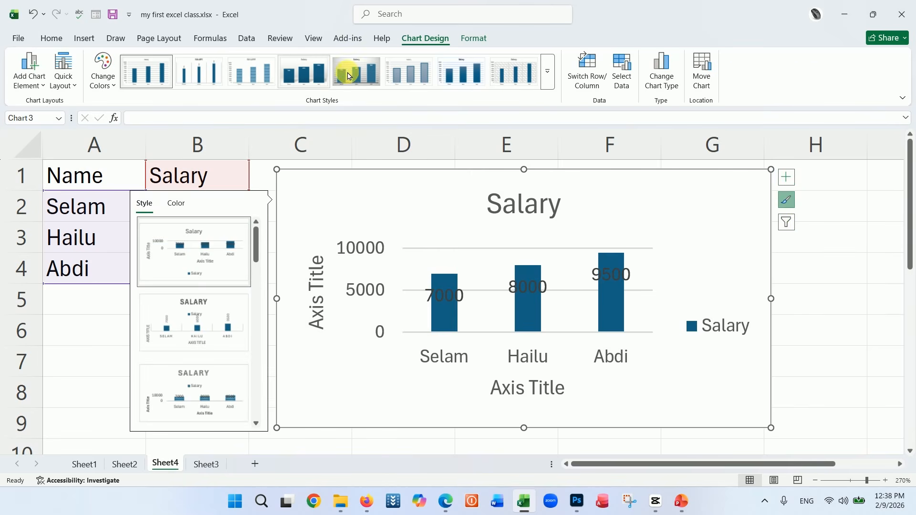
click(789, 202)
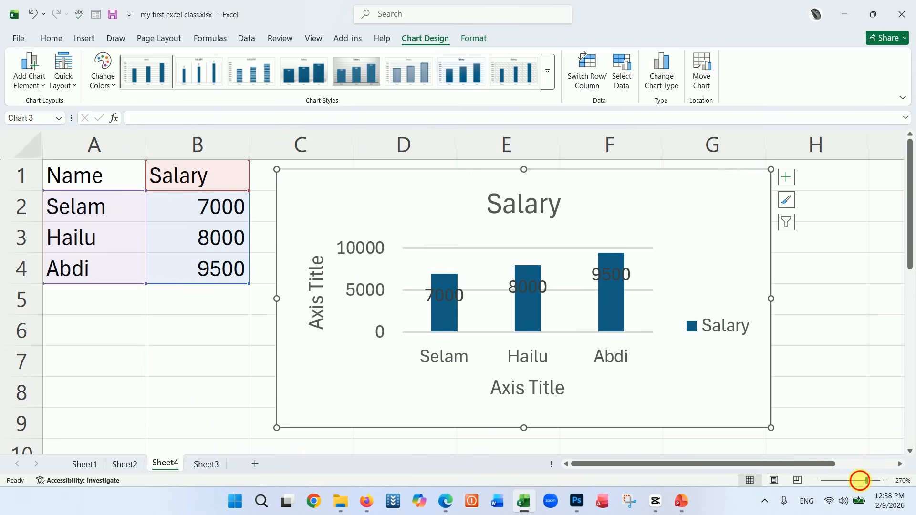
Step: Browse the preset designs for the salary chart in its chart styles options, and preview Style 7
click(861, 480)
click(574, 192)
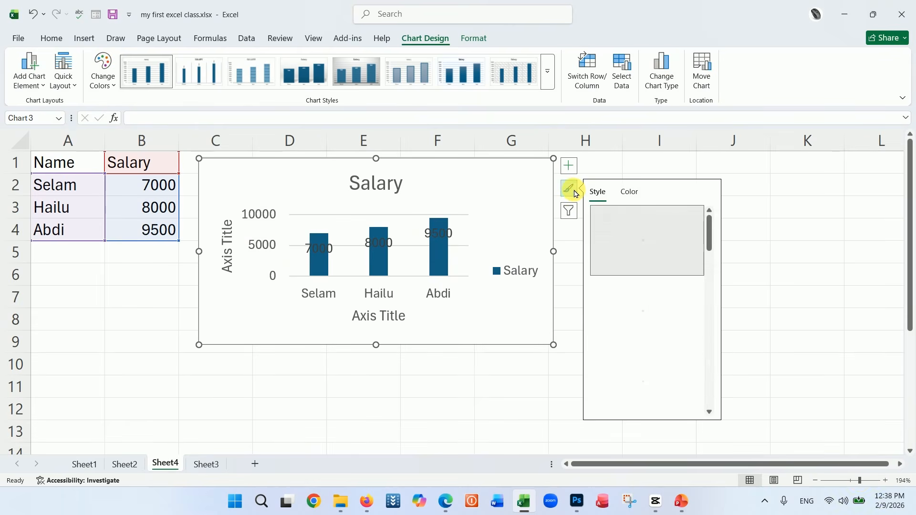
scroll(655, 293, down, 2)
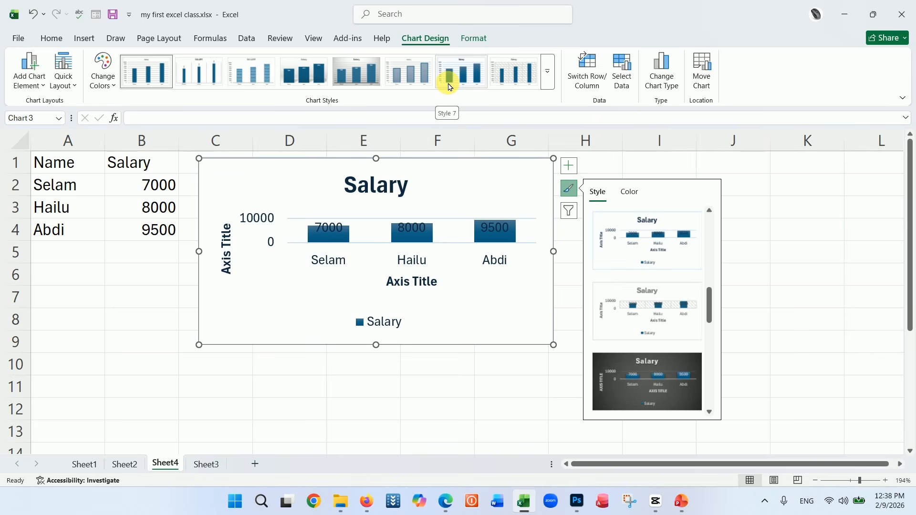
ctrl+scroll(646, 246, up, 3)
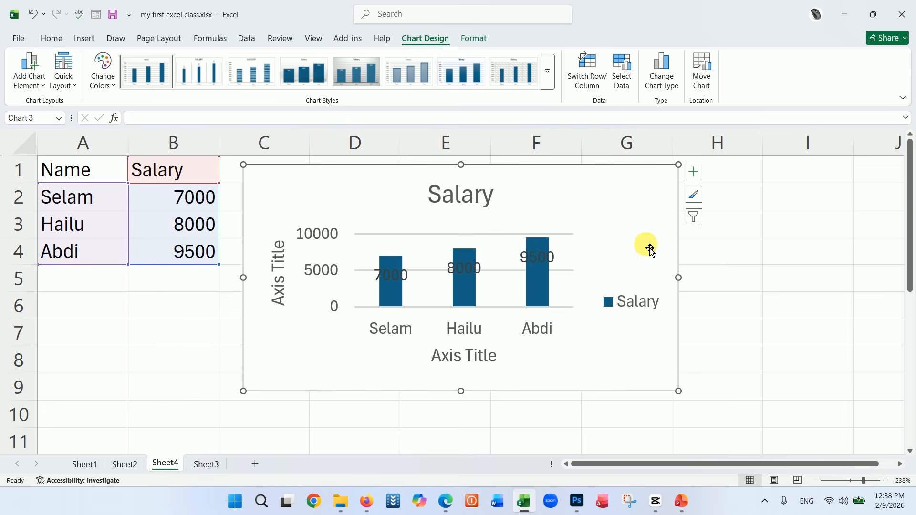
Step: Filter the salary chart's categories so that only the person in row 3 is plotted
click(695, 216)
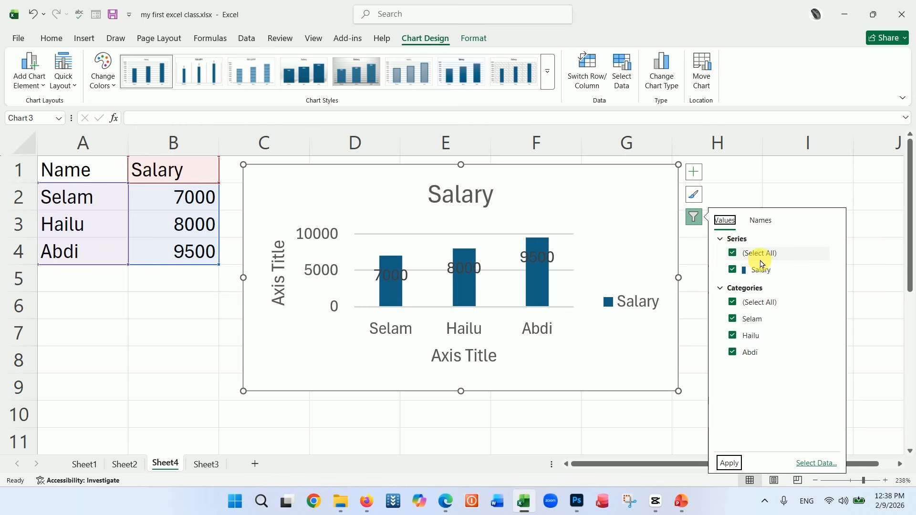
click(734, 255)
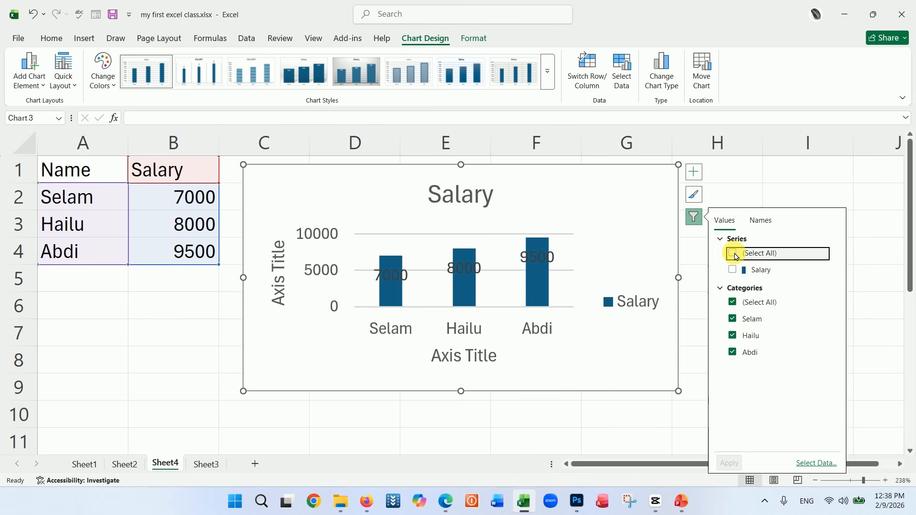
click(734, 255)
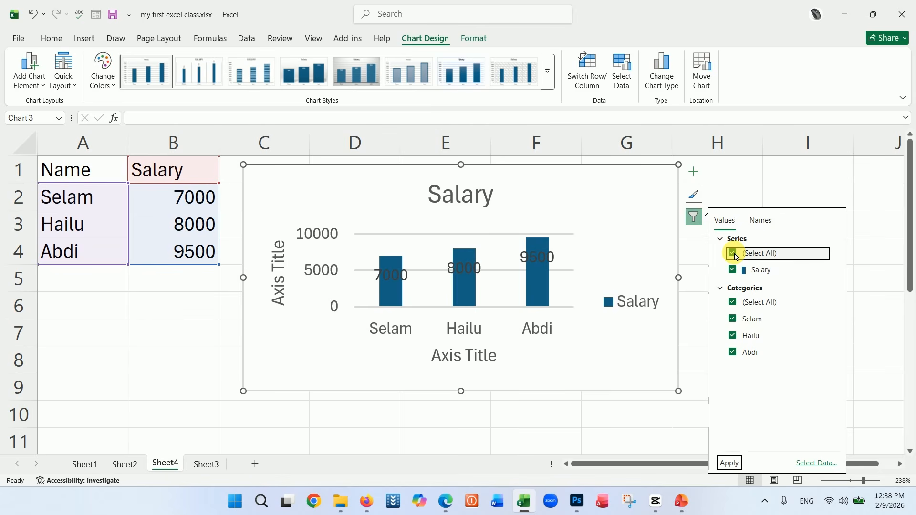
click(734, 304)
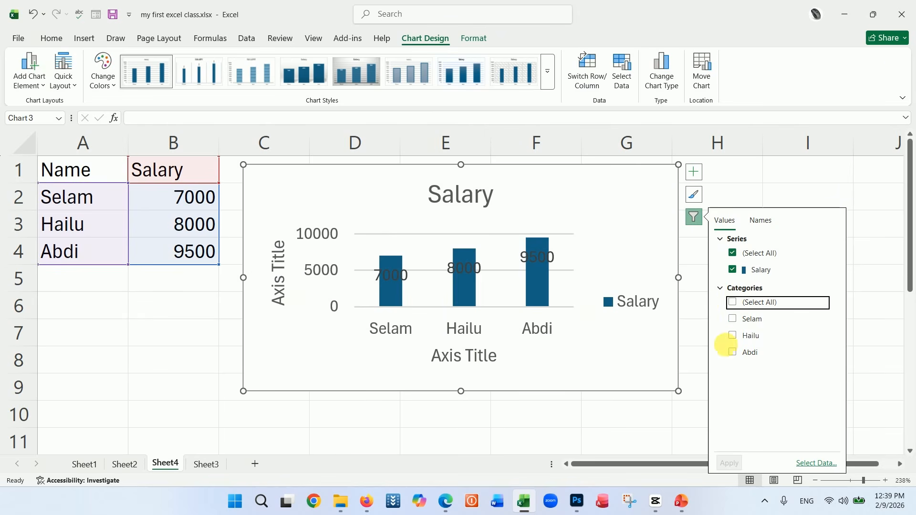
click(735, 337)
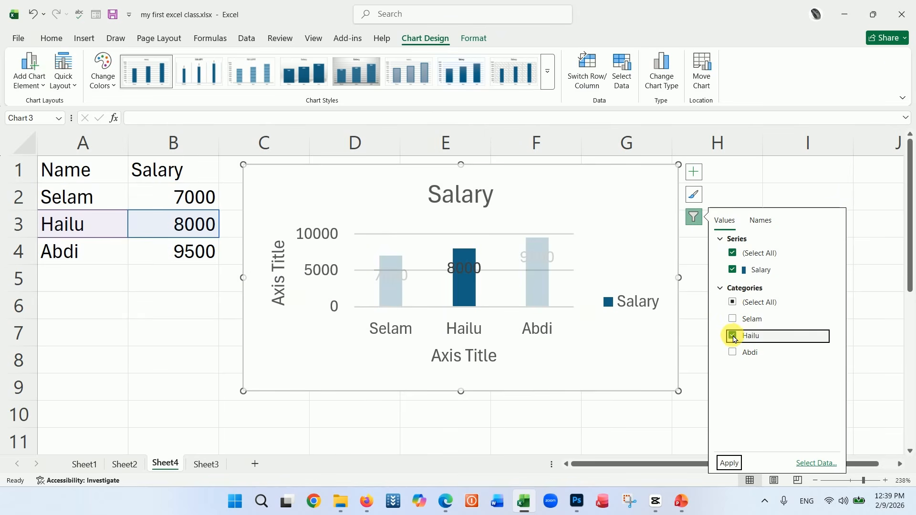
click(729, 464)
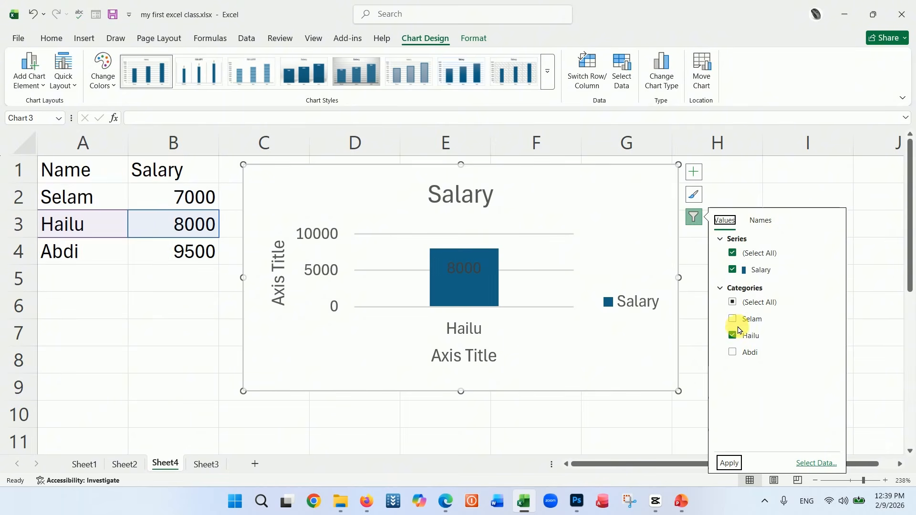
Step: Add the people in rows 4 and 2 back to the chart filter, applying each change, and deselect the chart
click(732, 352)
click(727, 463)
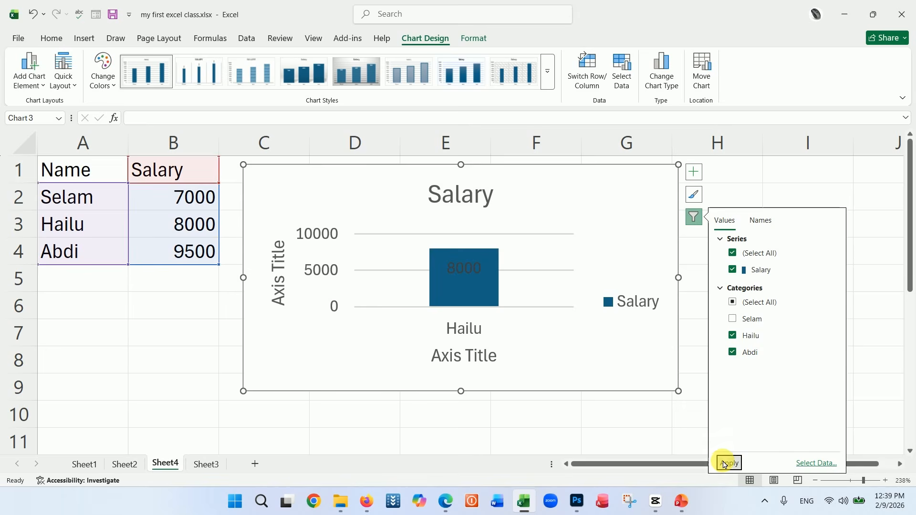
click(738, 319)
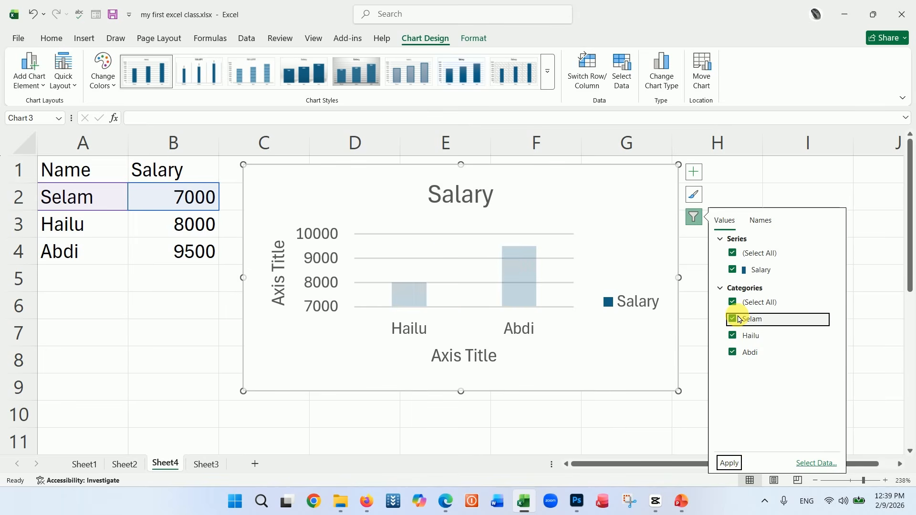
click(739, 464)
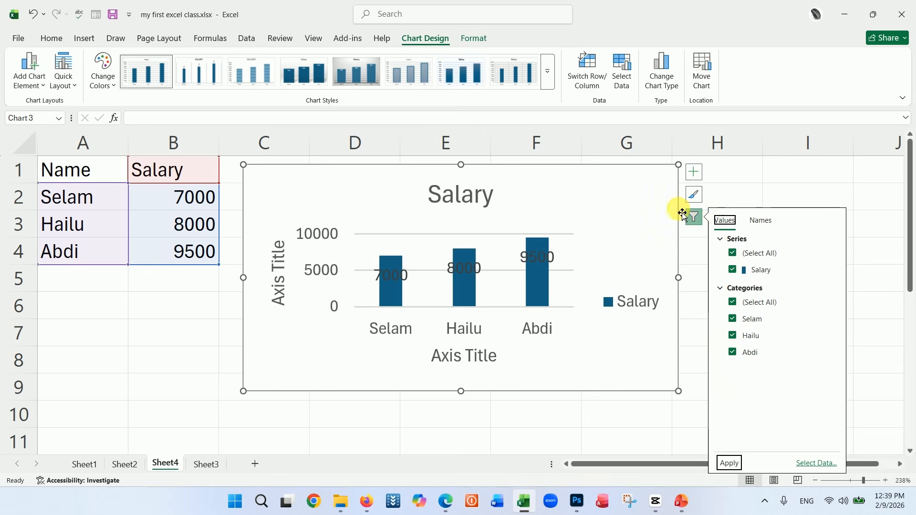
click(782, 195)
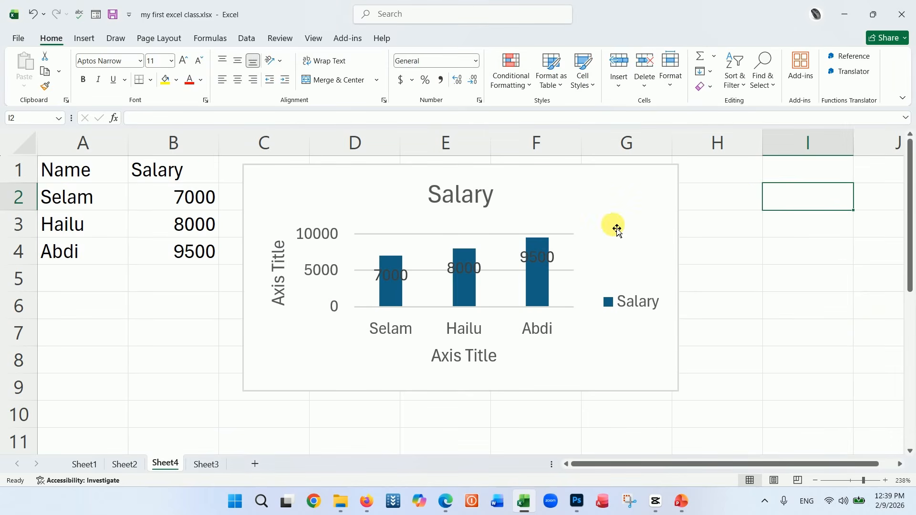
Step: Open the chart area's fill formatting and set the fill to No fill
click(544, 192)
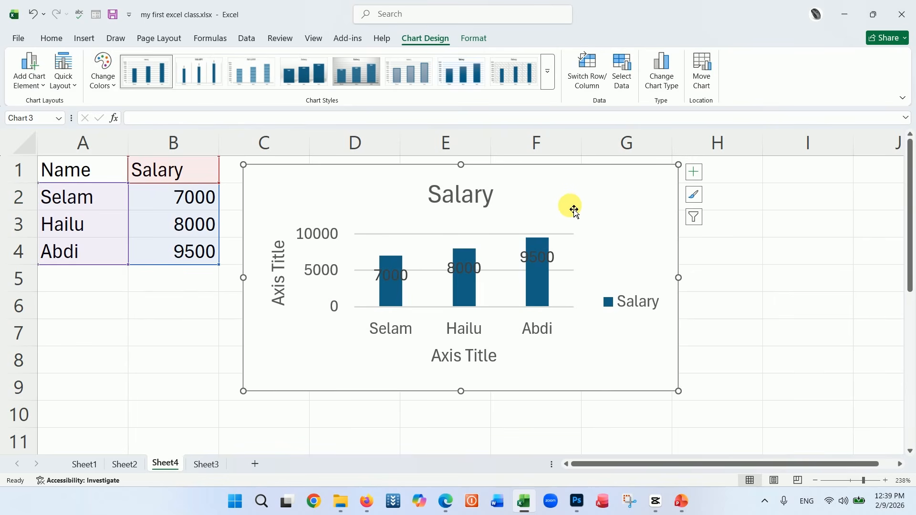
double_click(544, 194)
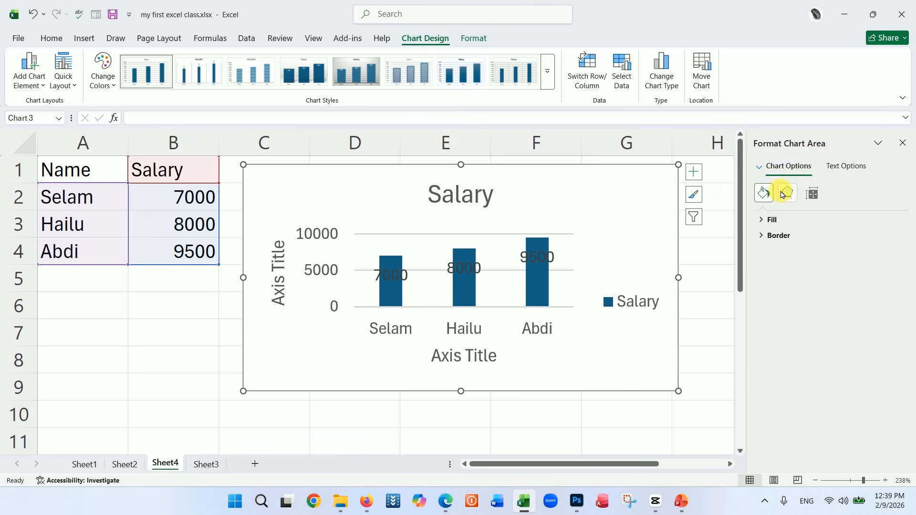
click(762, 222)
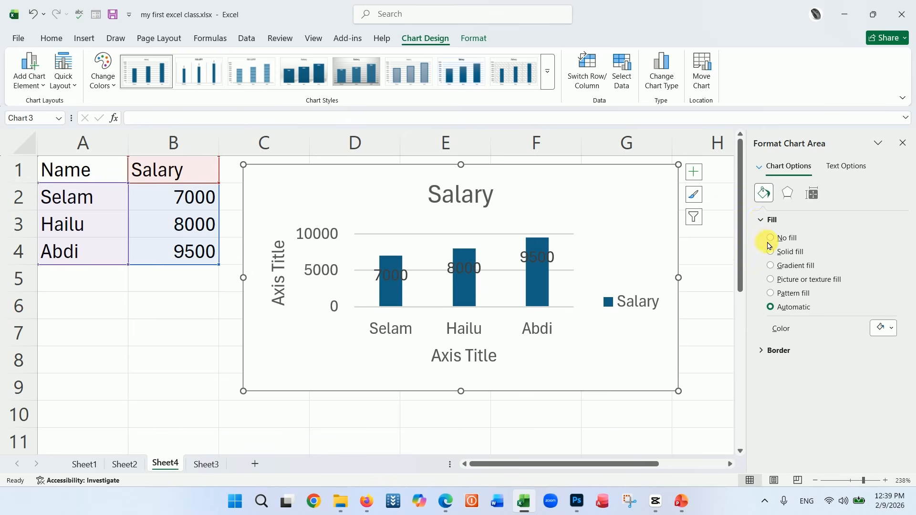
click(771, 238)
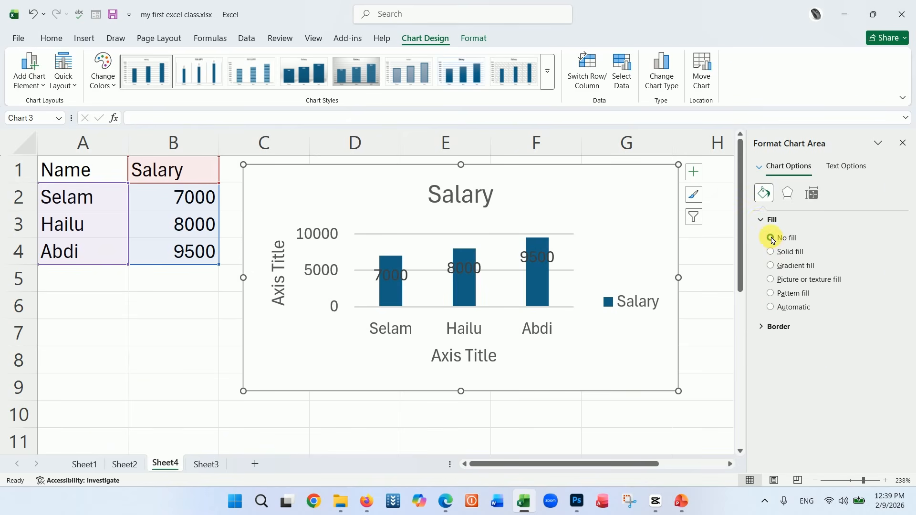
Step: Give the chart area a solid light green fill, and change it to a gradient fill
click(771, 253)
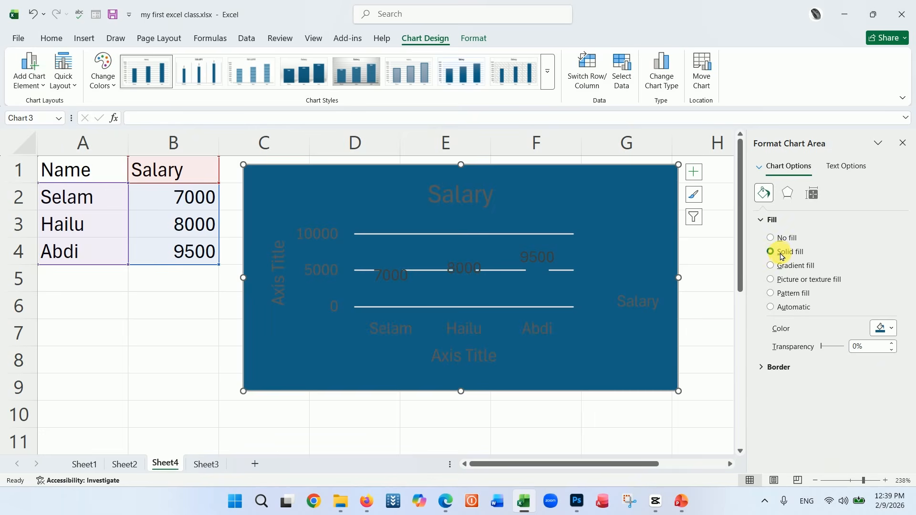
click(890, 329)
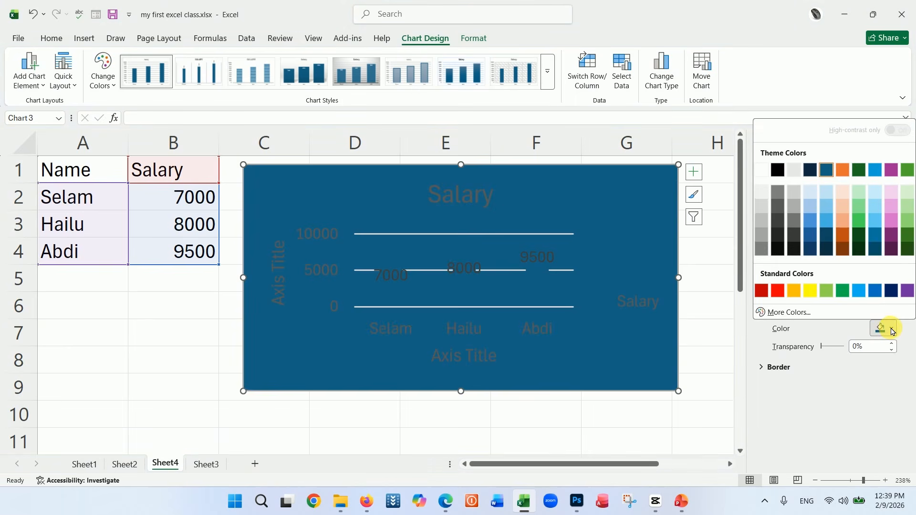
click(831, 292)
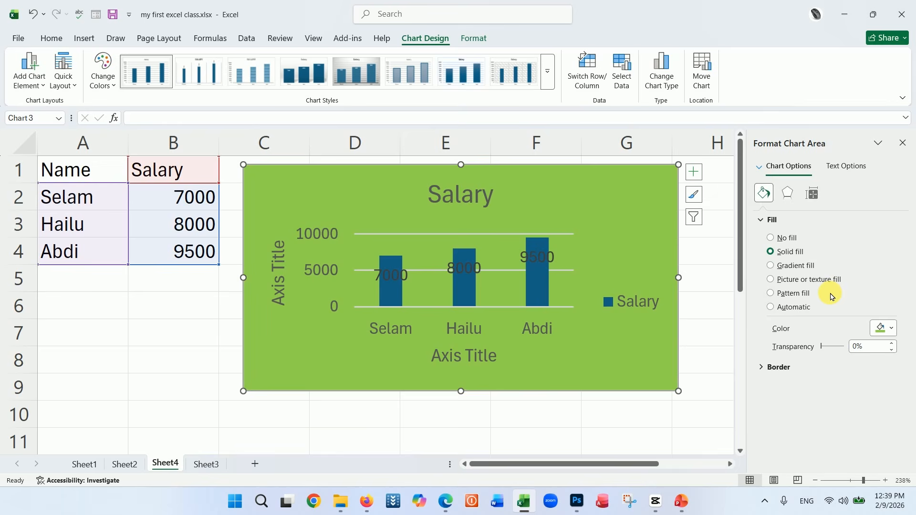
click(771, 266)
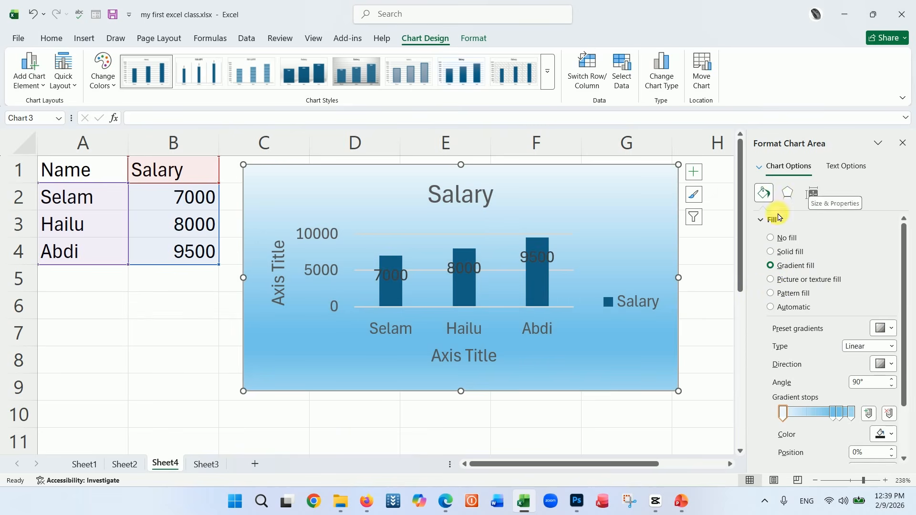
Step: Try No fill on the chart area, return its fill to Automatic, and close the formatting pane
click(762, 221)
click(763, 220)
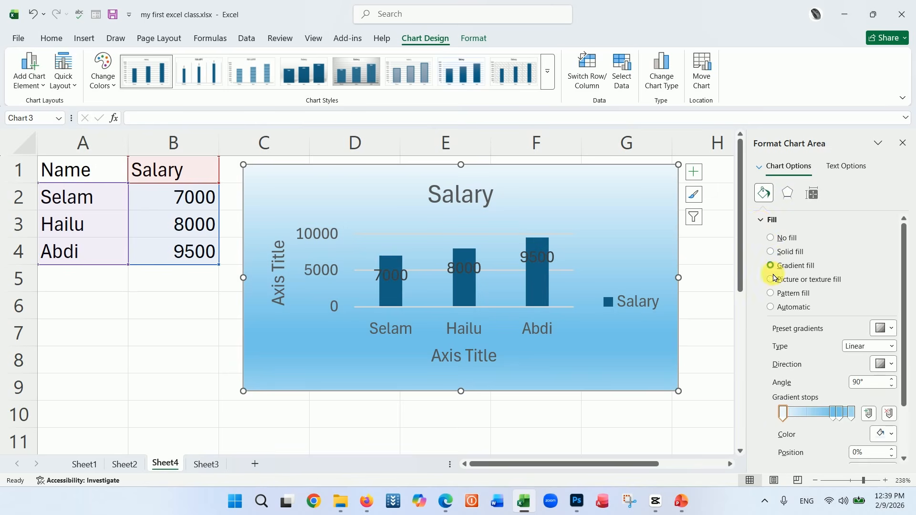
click(772, 238)
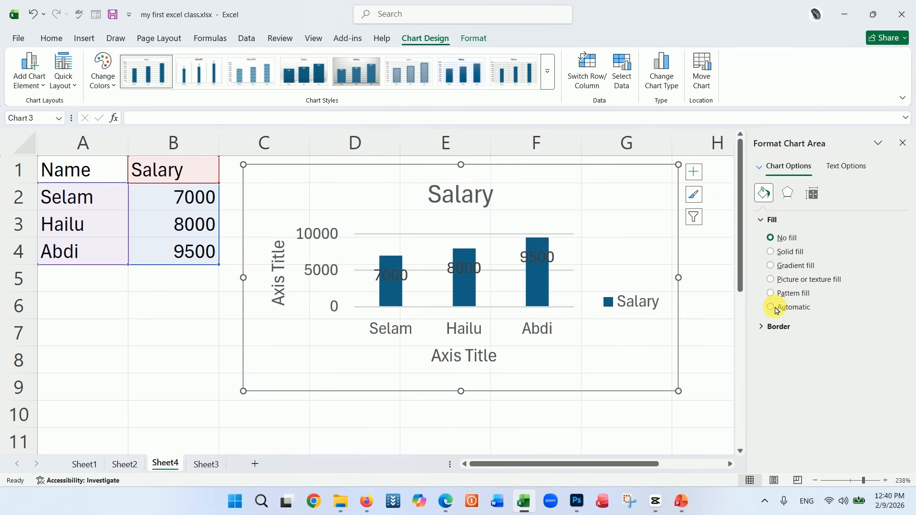
click(772, 308)
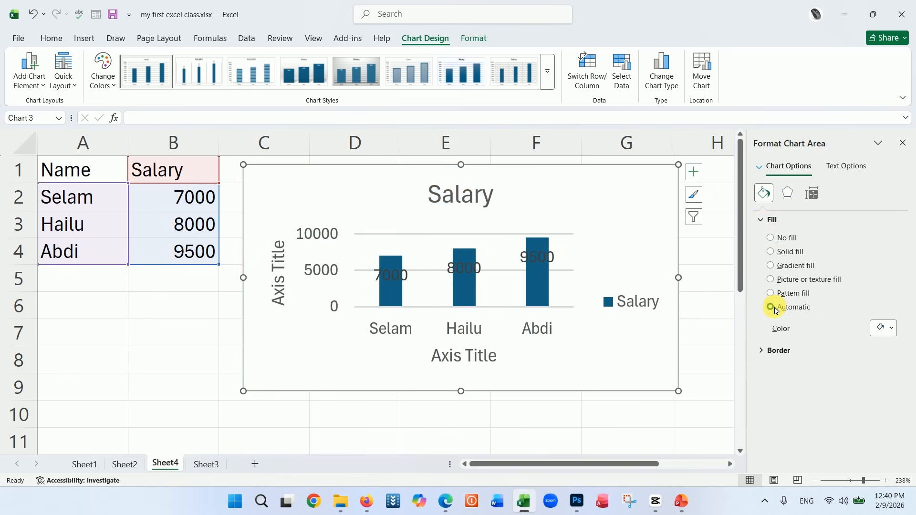
click(904, 143)
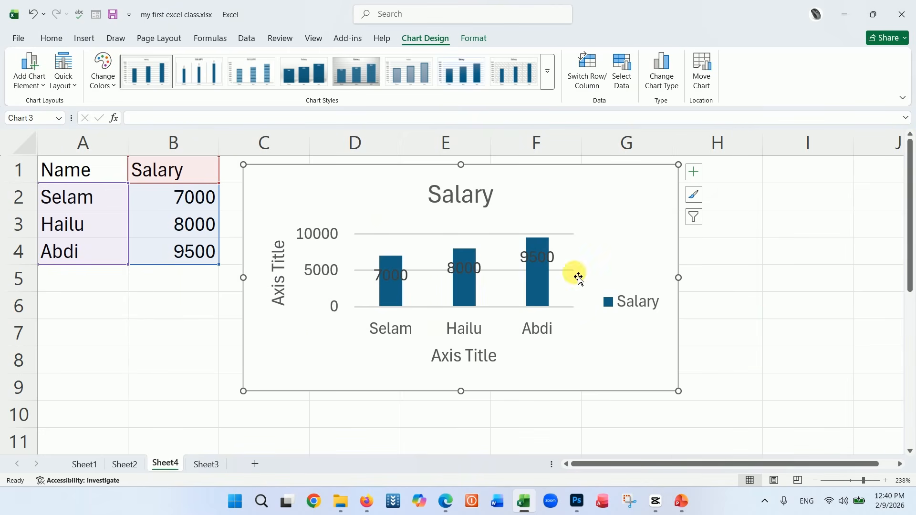
Step: Position the salary columns' data labels at Outside End and deselect the chart
click(459, 272)
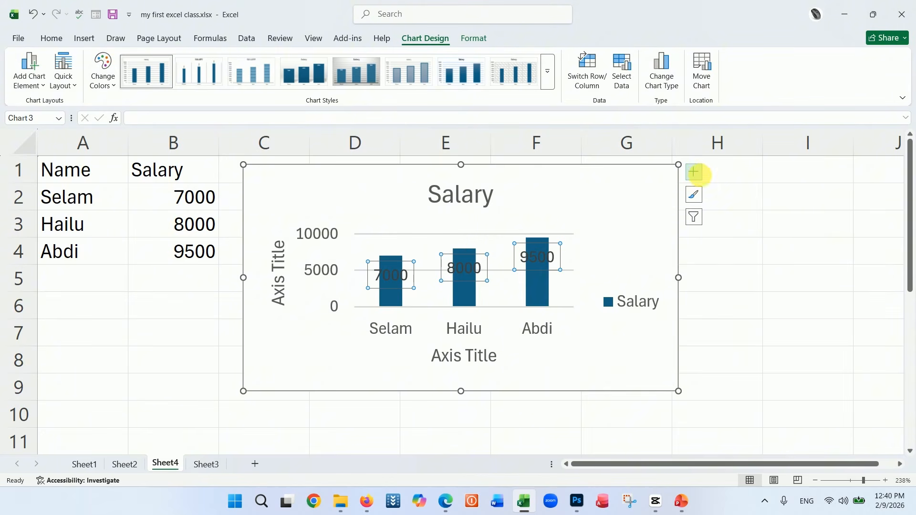
click(698, 175)
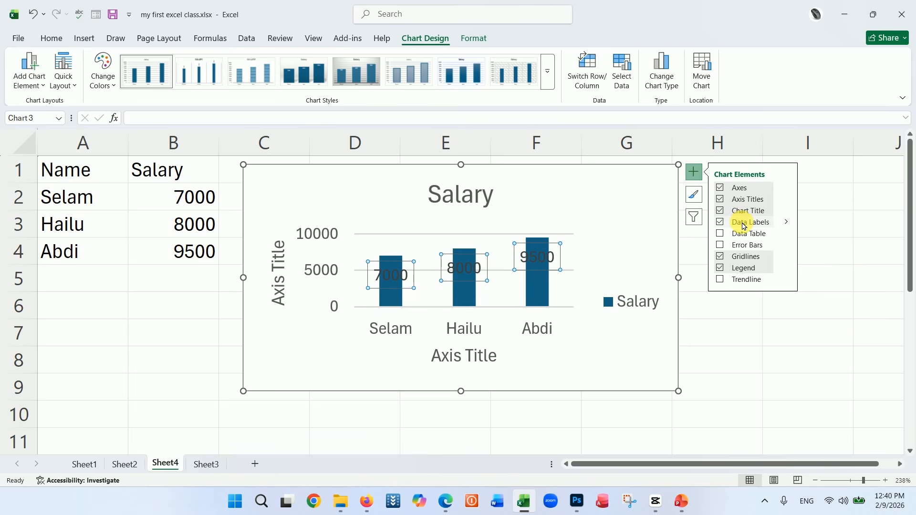
click(788, 222)
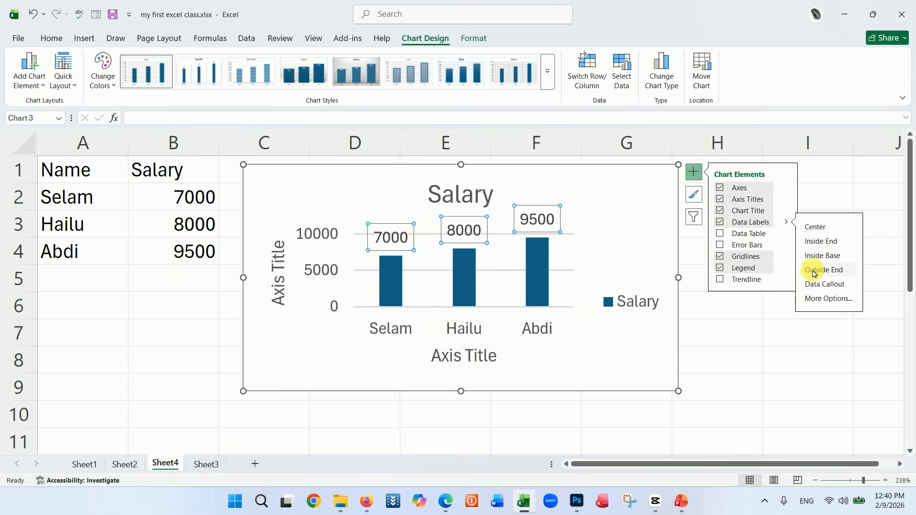
click(732, 340)
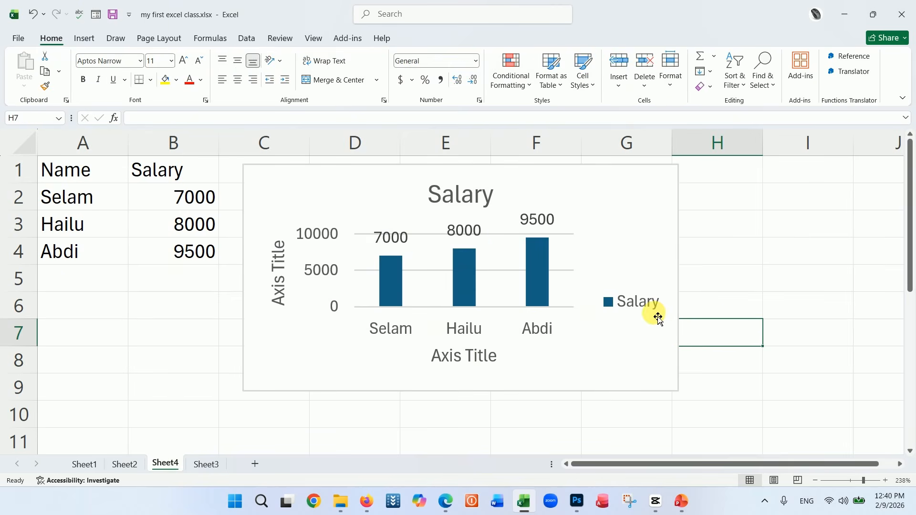
Step: Open the chart's formatting pane and give the plot area a solid fill, replacing it with a gradient fill
double_click(587, 180)
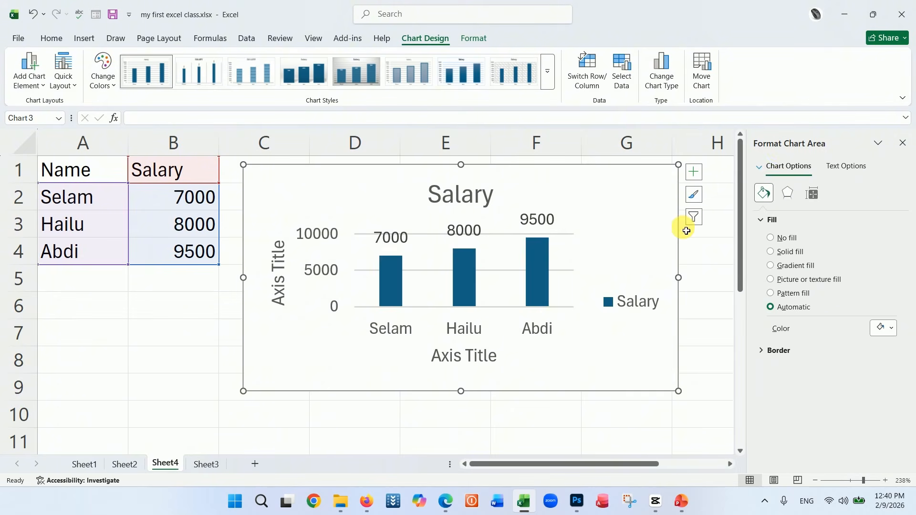
drag(411, 211, 411, 212)
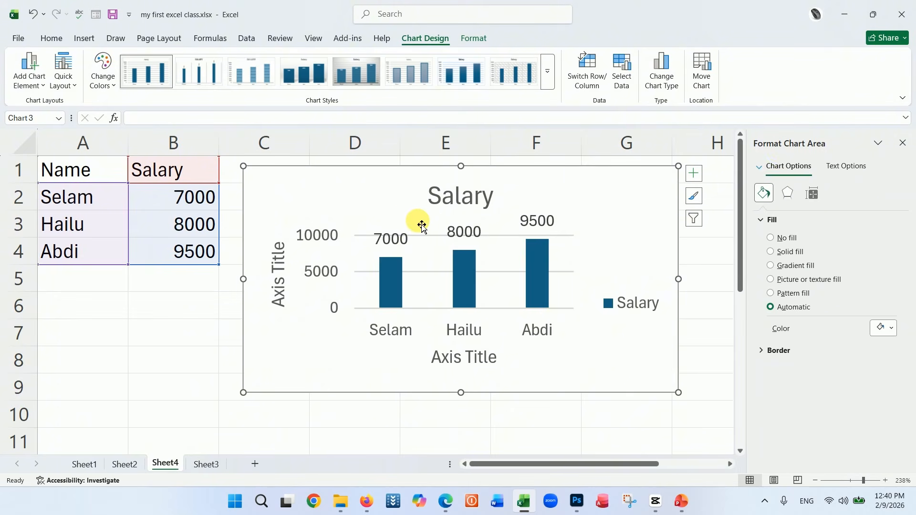
click(429, 249)
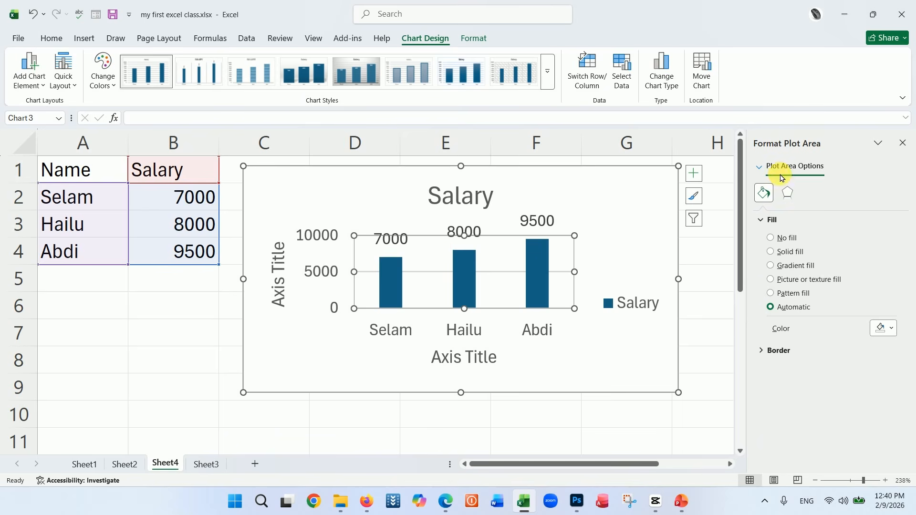
click(771, 252)
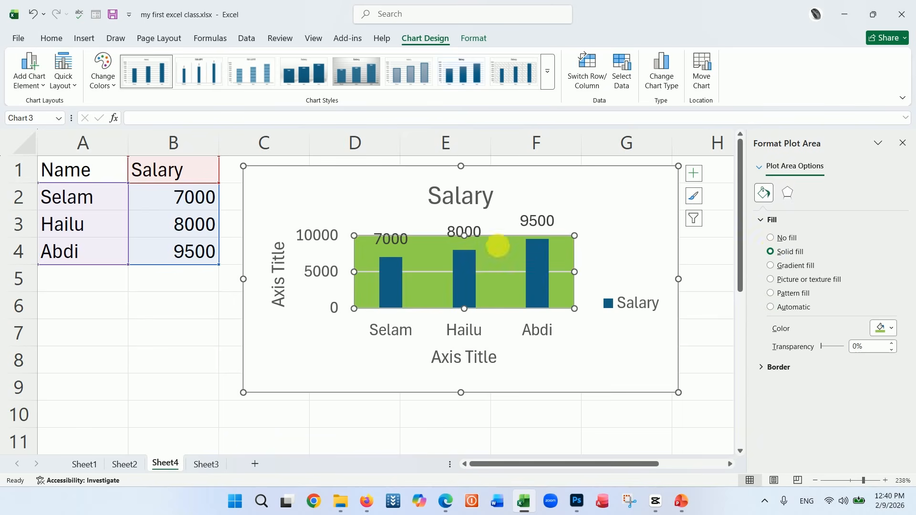
click(771, 265)
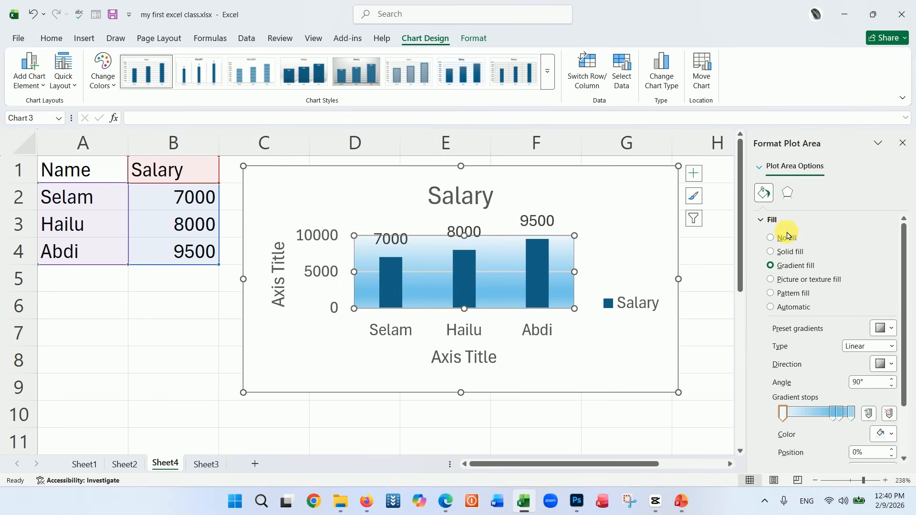
Step: Give the Salary data series columns a solid red fill
click(470, 274)
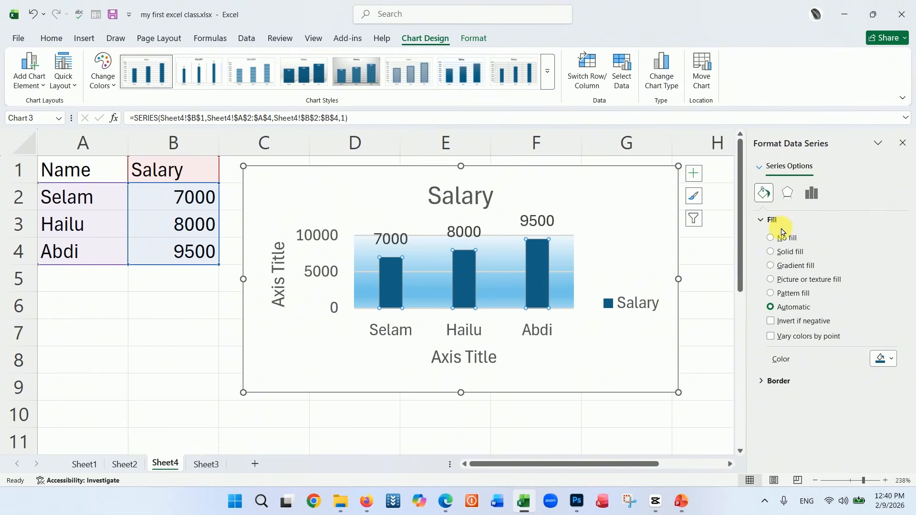
click(772, 252)
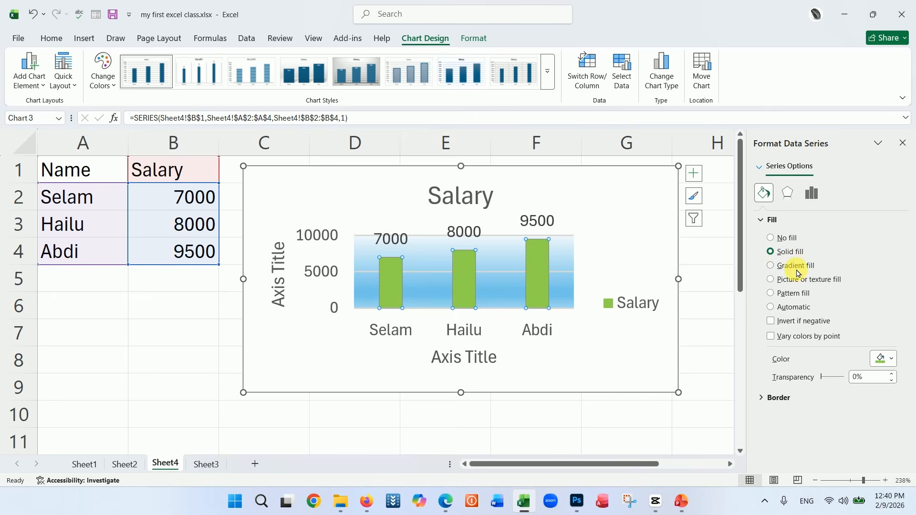
click(891, 361)
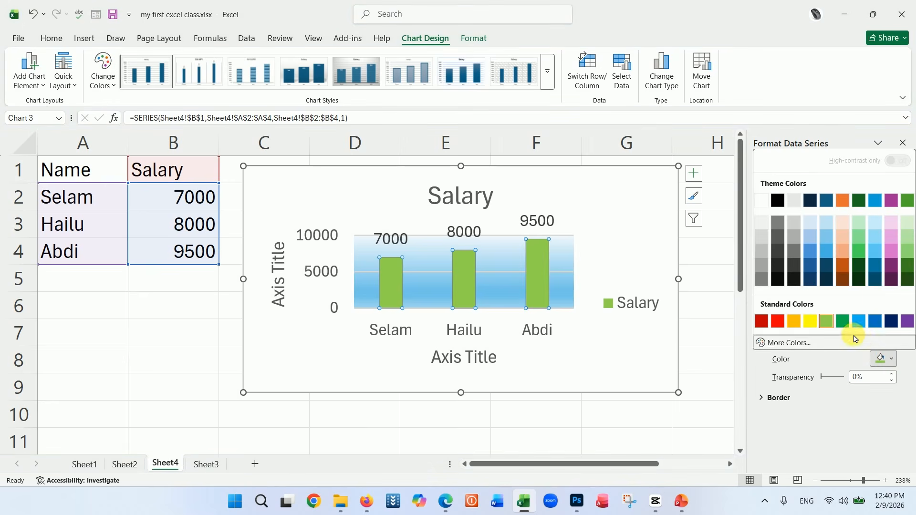
click(783, 324)
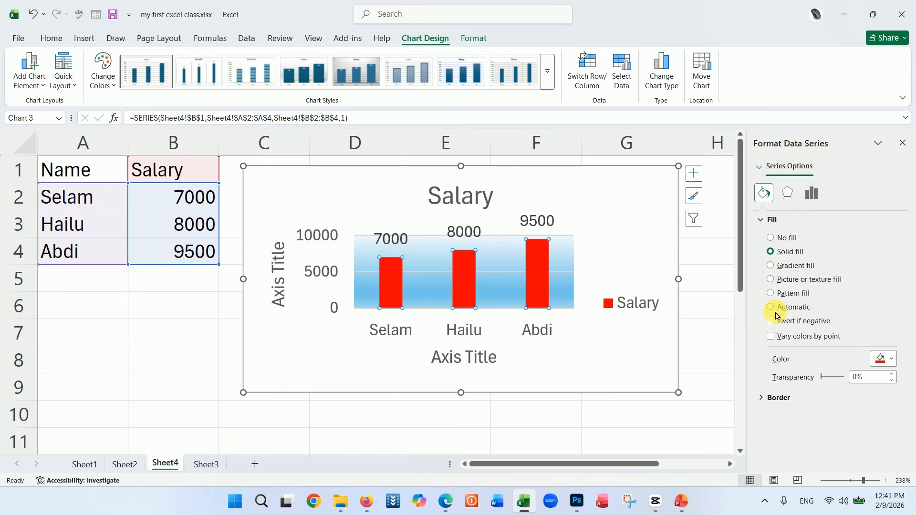
Step: Fill the horizontal axis name labels with solid green at 78% transparency
click(397, 331)
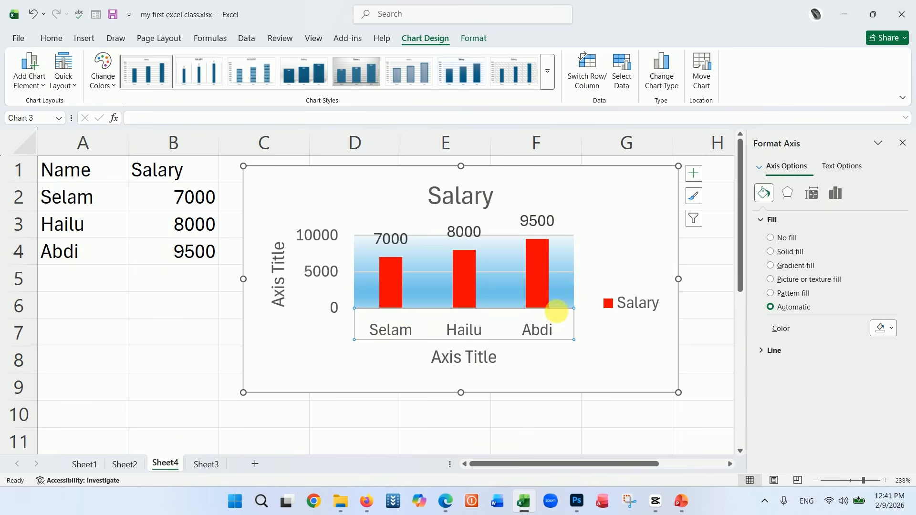
click(778, 255)
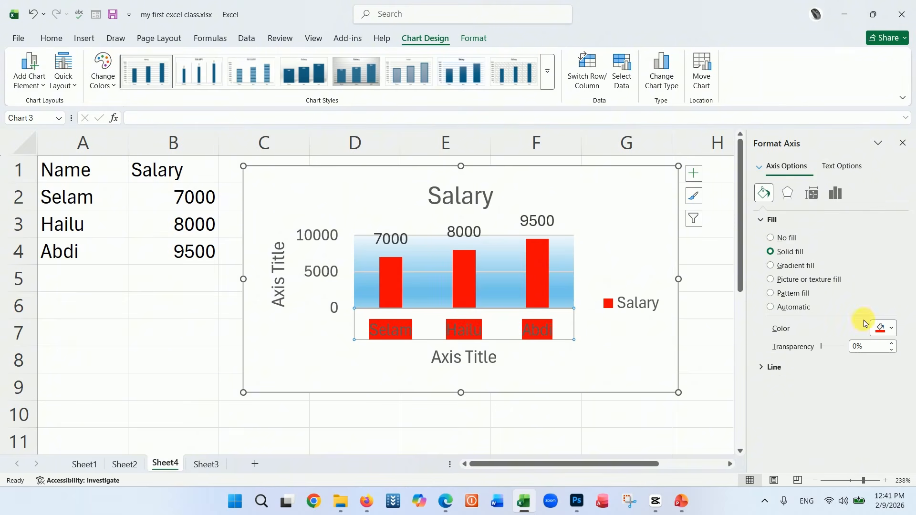
click(883, 328)
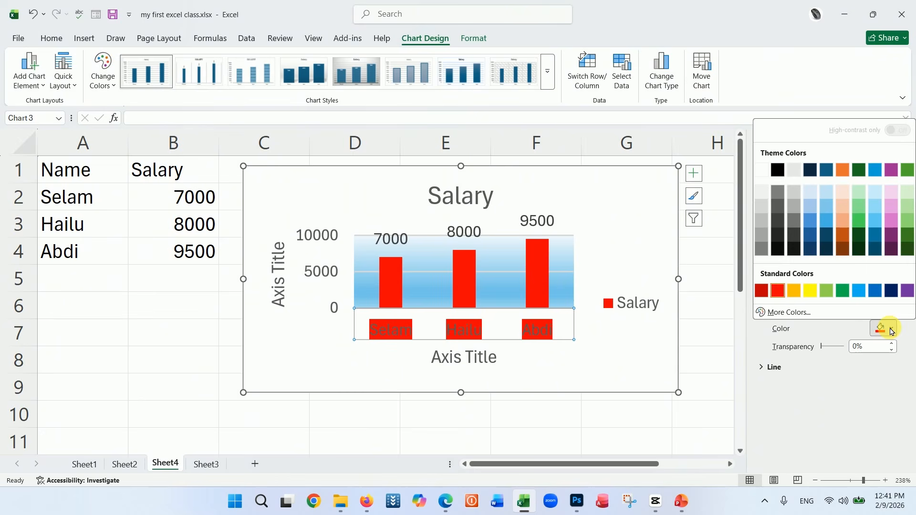
click(845, 291)
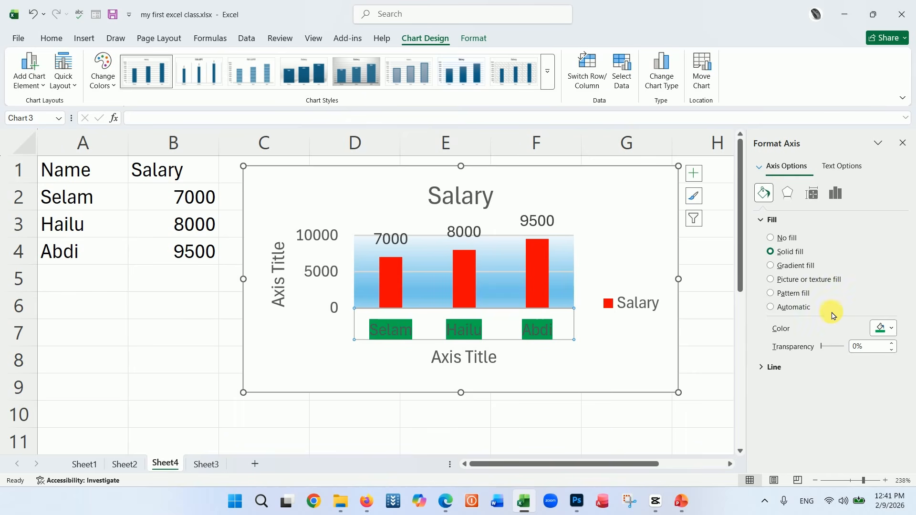
drag(836, 349, 838, 347)
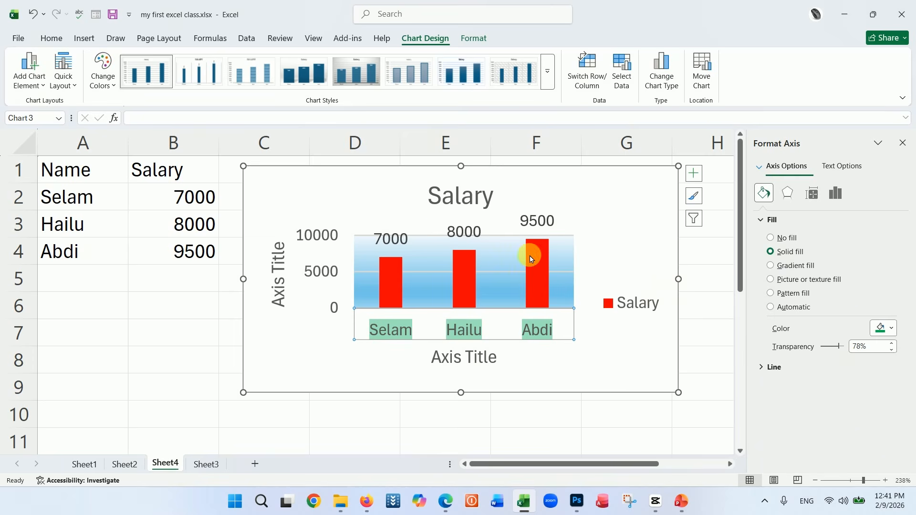
Step: Give the Salary chart title a solid yellow fill with 0% transparency
click(460, 201)
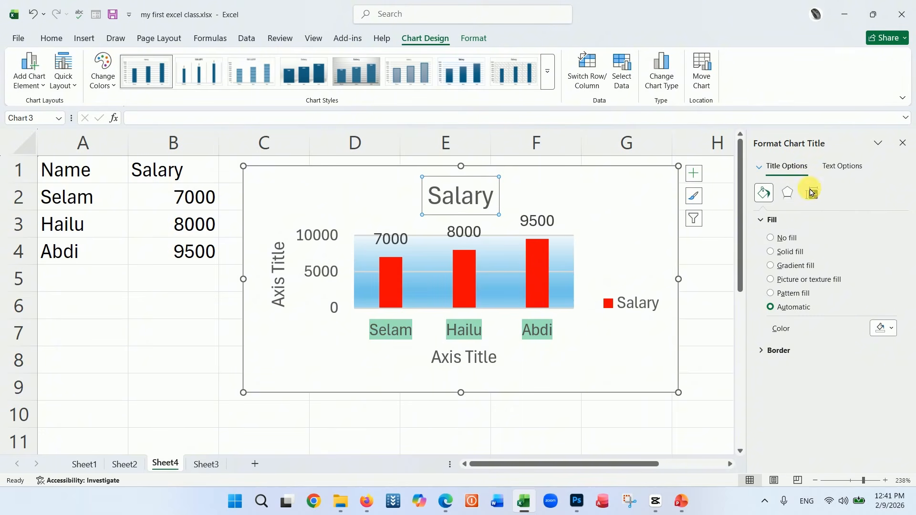
click(890, 331)
click(809, 295)
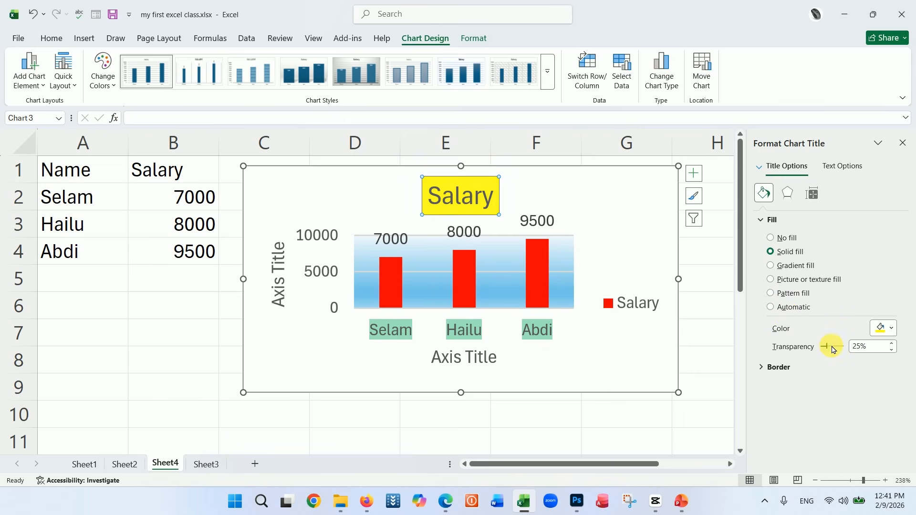
drag(832, 350, 798, 351)
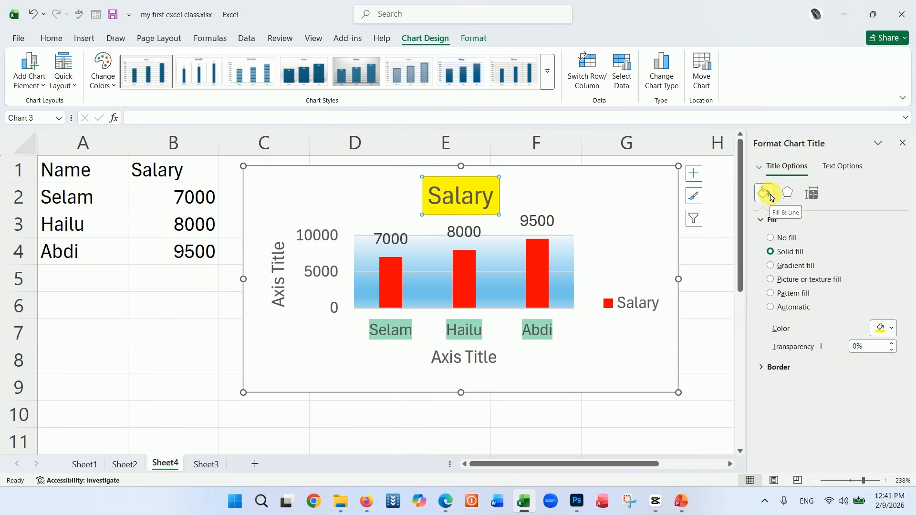
Step: Review the chart title's effects and its size and alignment settings, and close the formatting pane
click(786, 195)
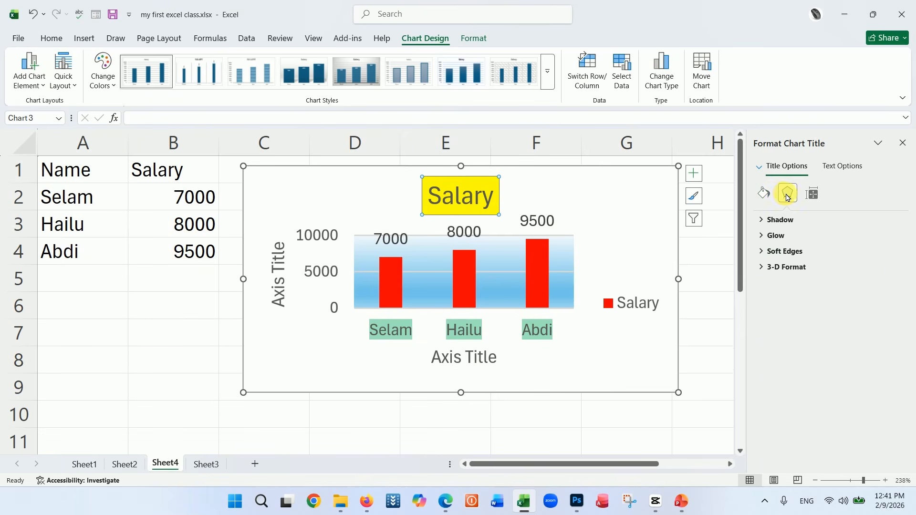
click(813, 194)
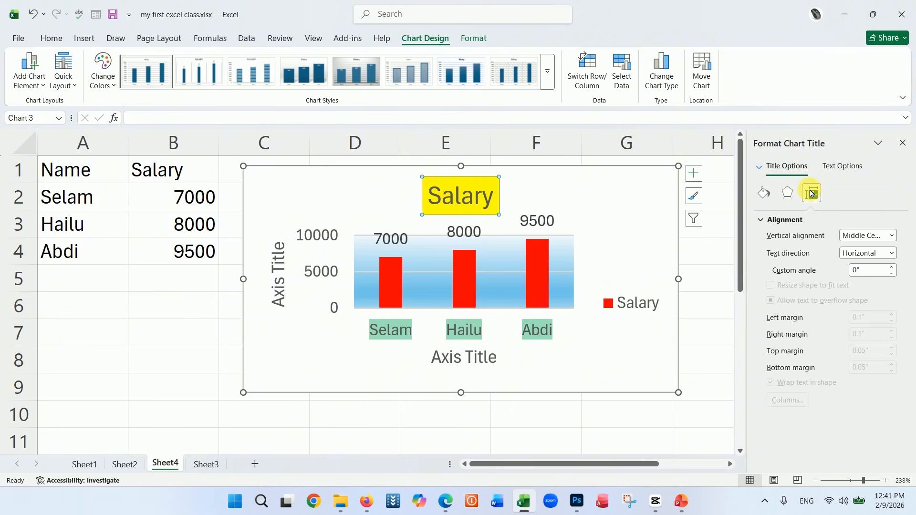
click(903, 143)
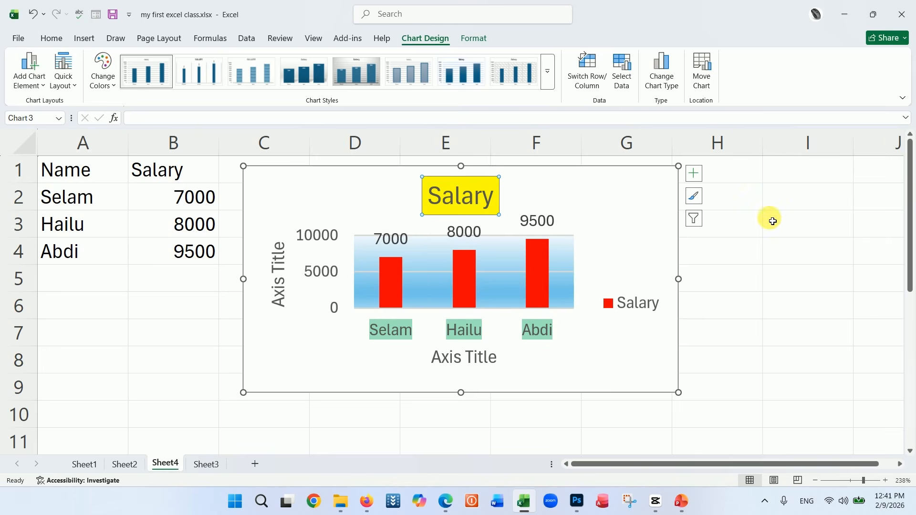
Step: Change the whole salary chart's type to 3-D 100% Stacked Column after previewing the other 3-D column variants
click(561, 193)
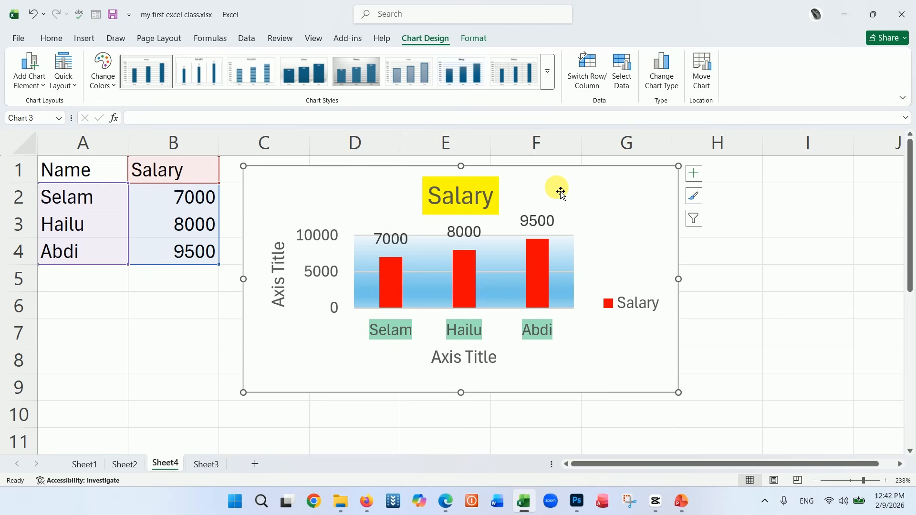
click(662, 82)
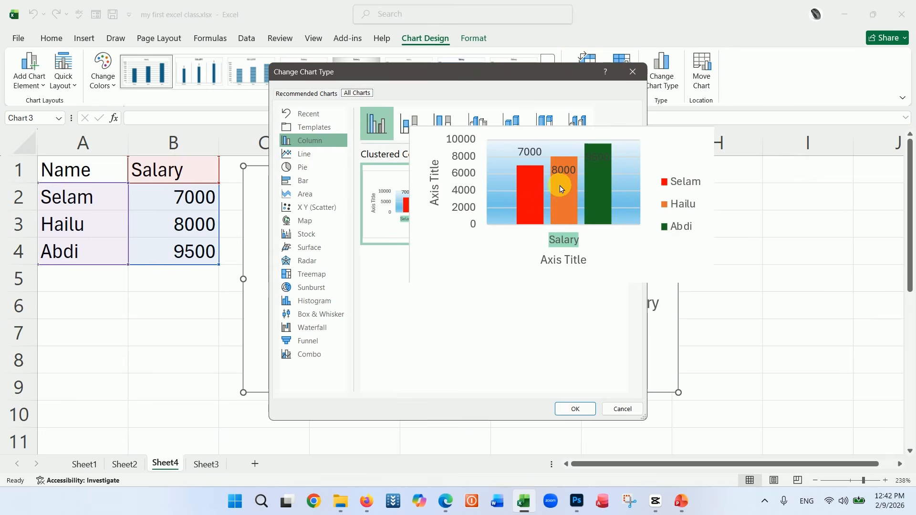
click(477, 126)
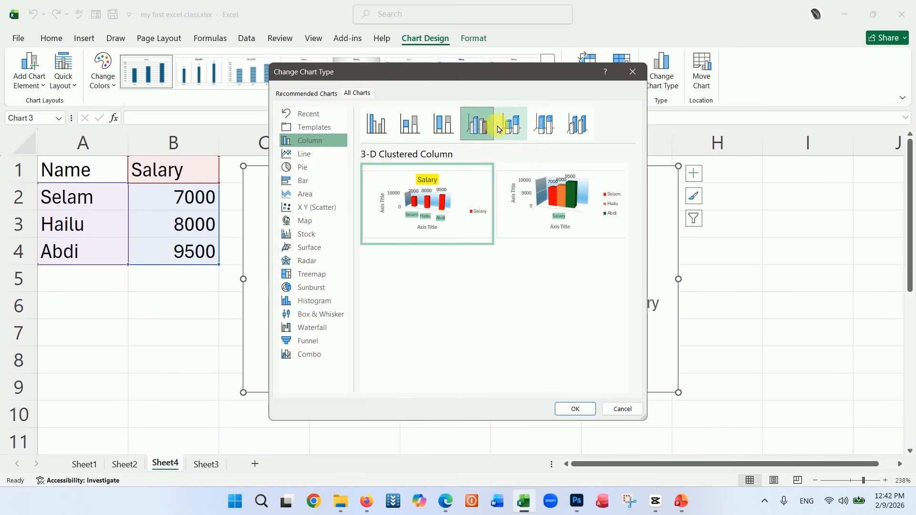
click(509, 123)
click(546, 127)
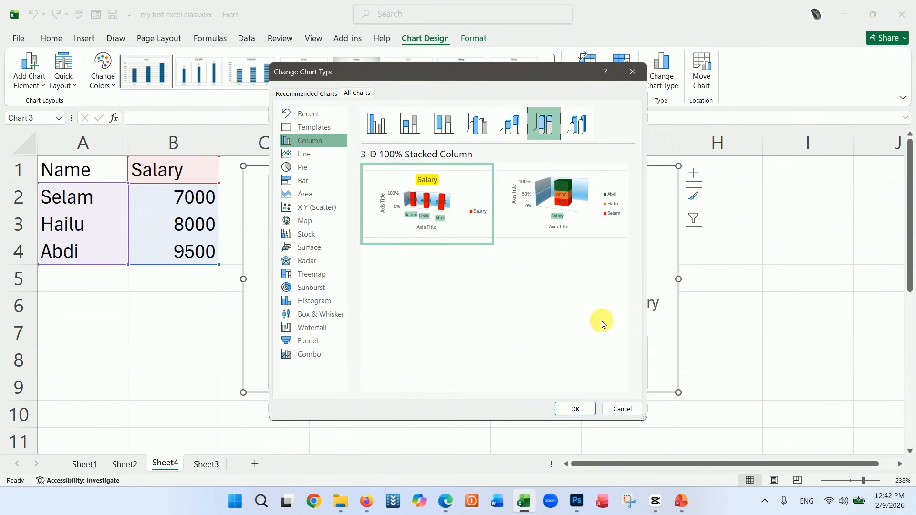
click(577, 409)
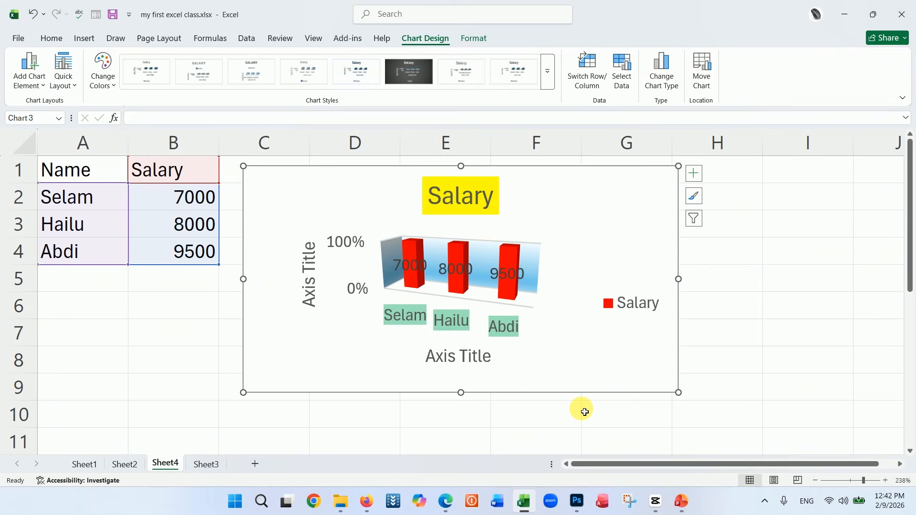
Step: Change the salary chart's type to Clustered Bar after previewing the Line and Pie types
click(662, 72)
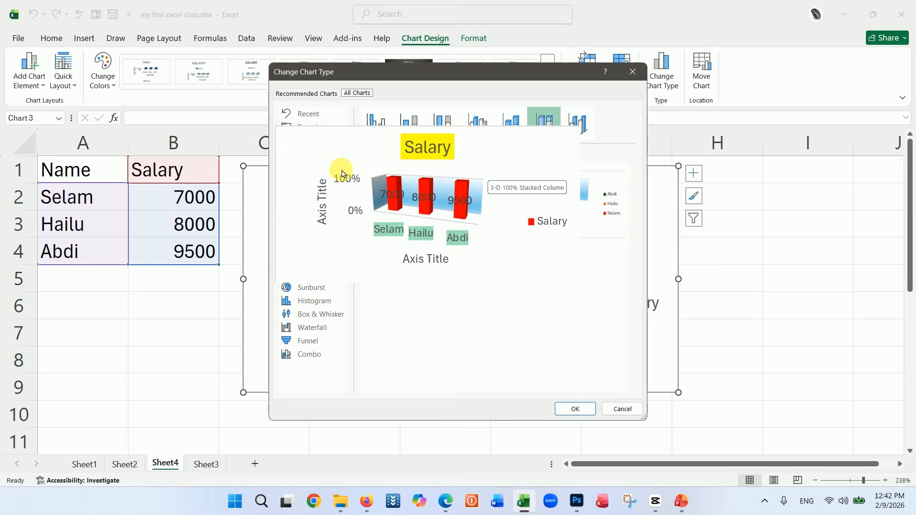
click(304, 158)
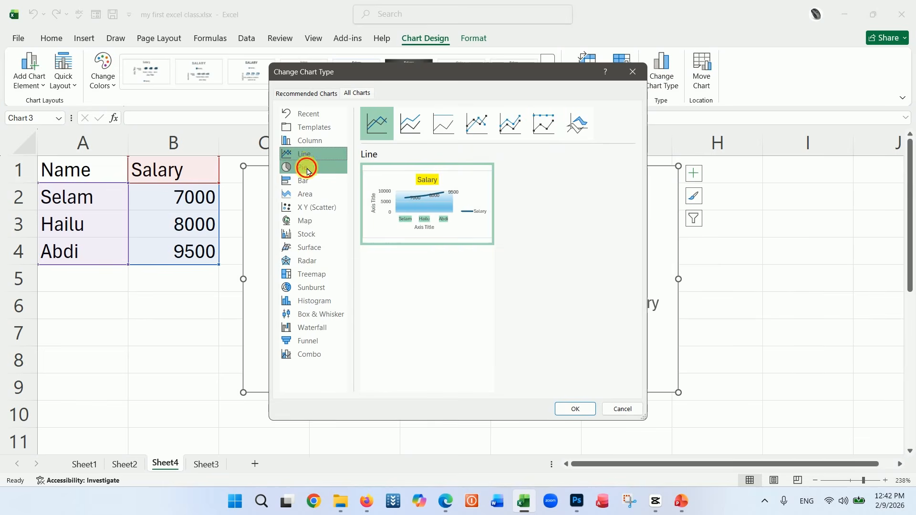
click(305, 168)
click(310, 186)
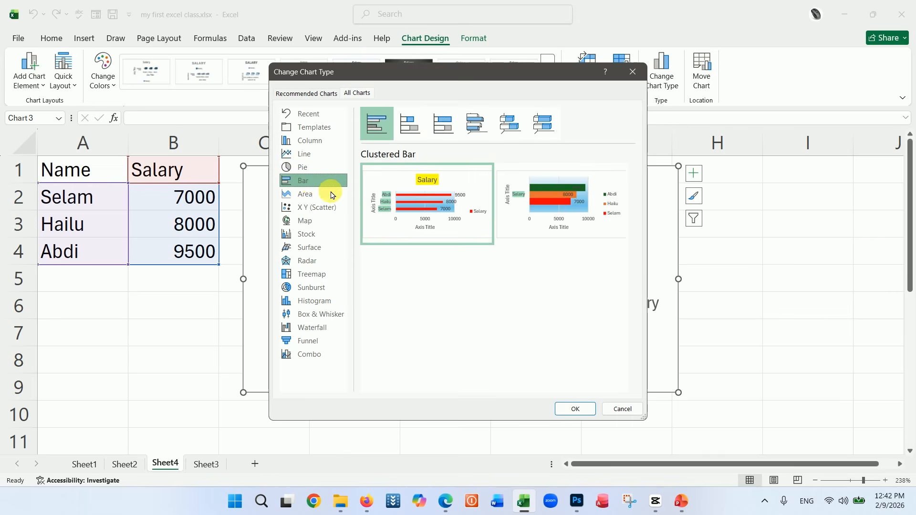
click(573, 407)
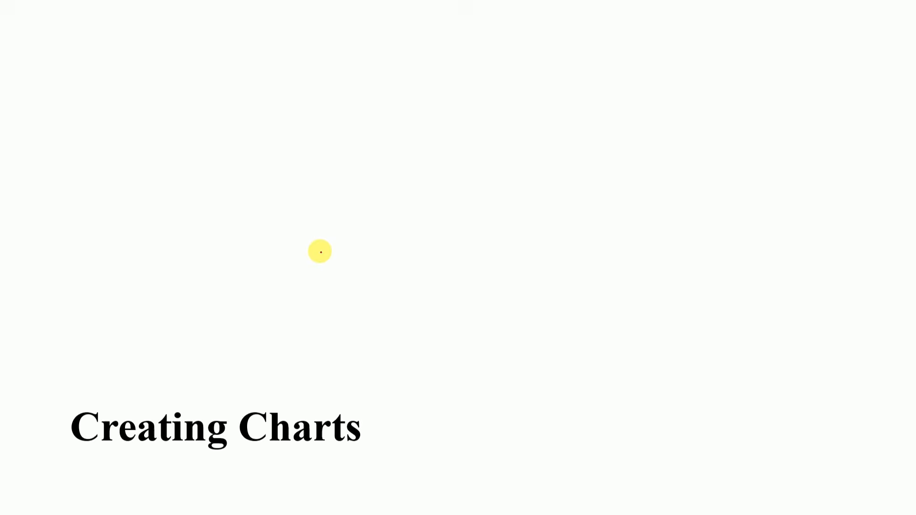
drag(80, 102, 335, 109)
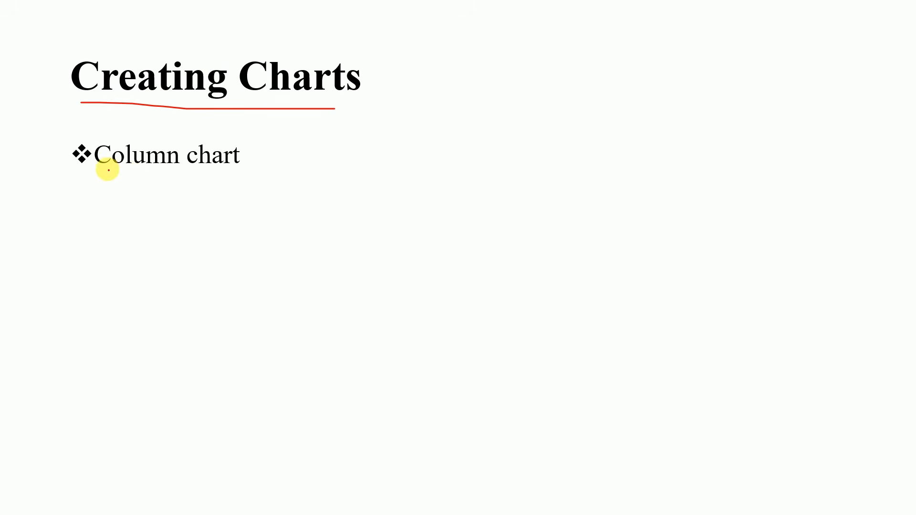
drag(109, 170, 245, 175)
drag(113, 225, 256, 231)
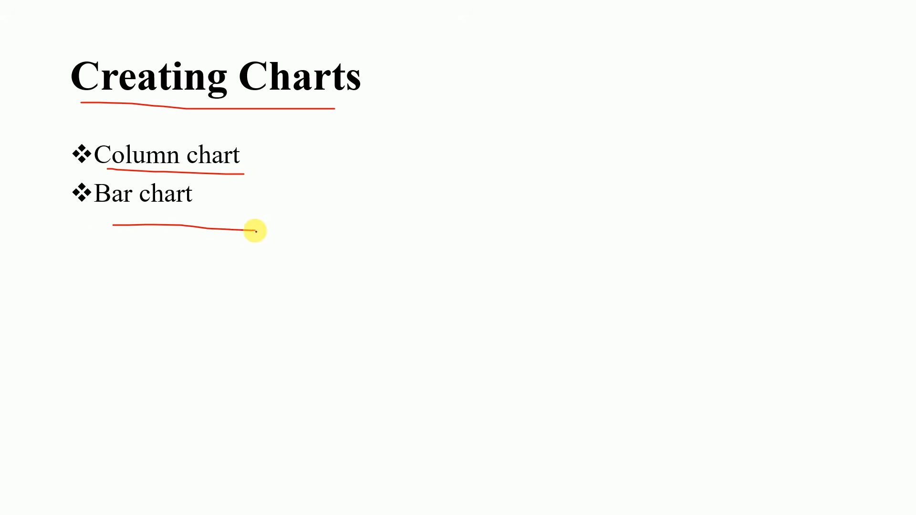
drag(107, 249, 178, 254)
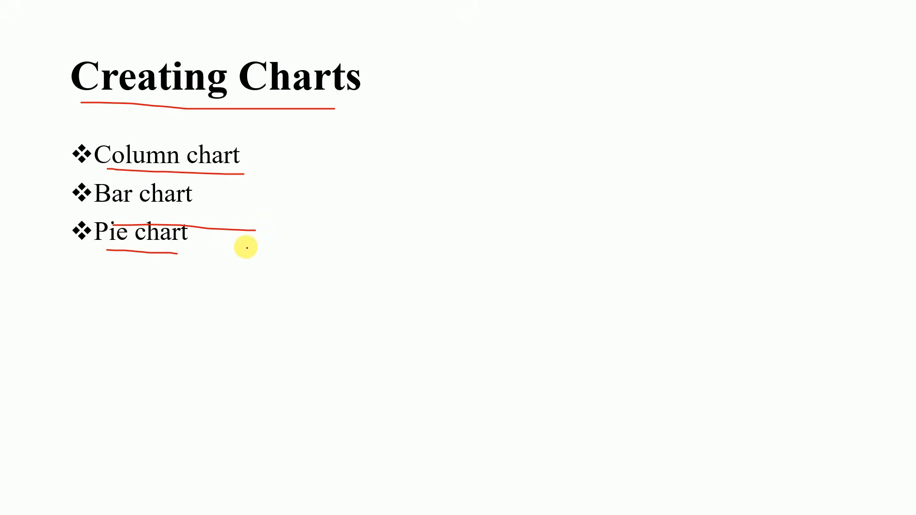
key(Right)
key(Right)
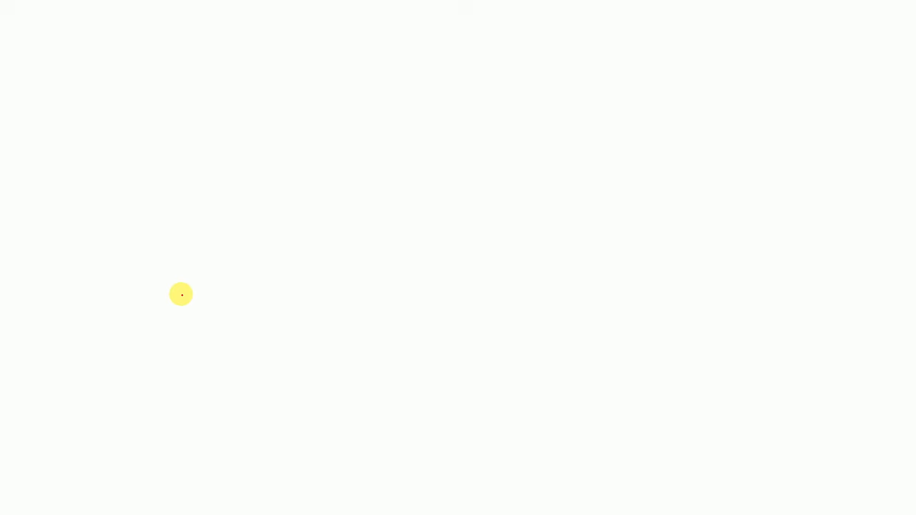
key(Right)
key(Right)
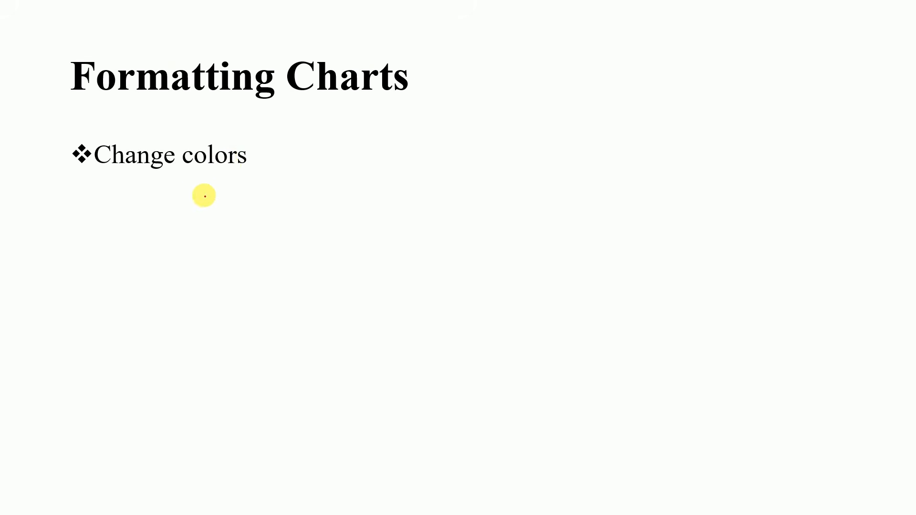
drag(250, 157, 307, 153)
key(Right)
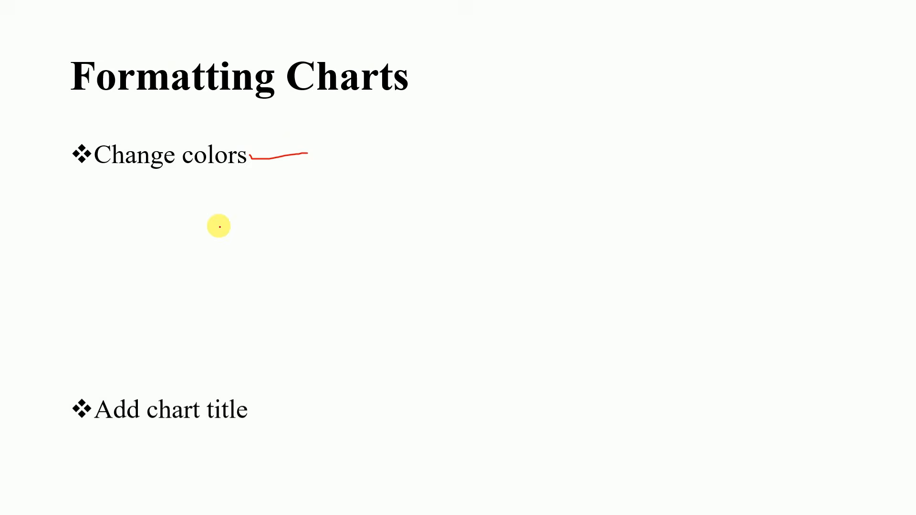
drag(113, 211, 266, 209)
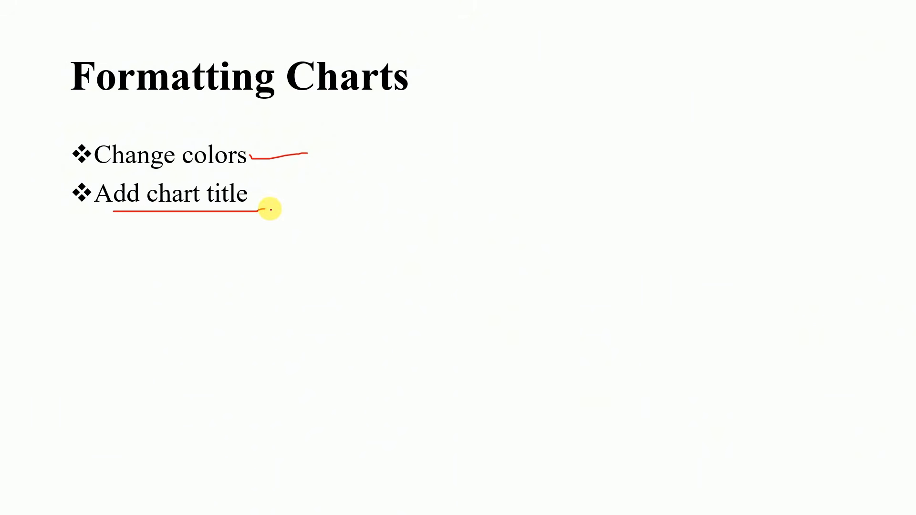
key(Right)
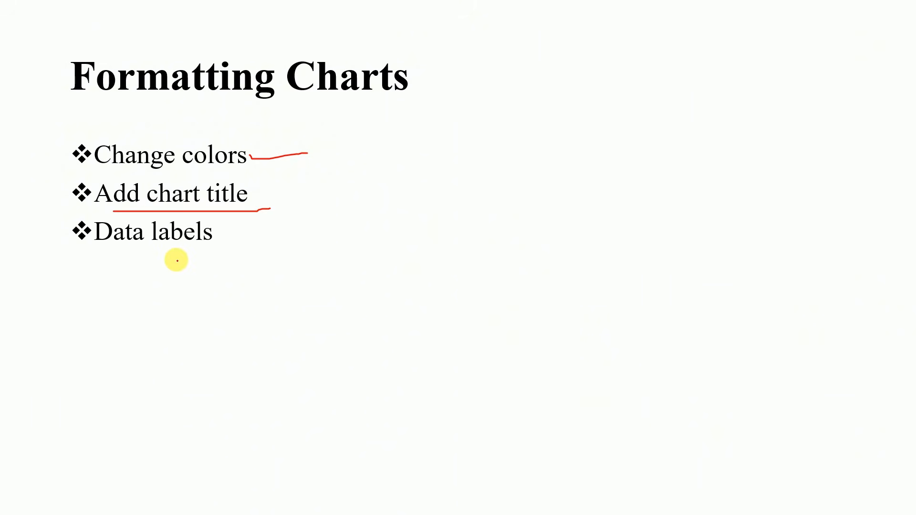
key(Right)
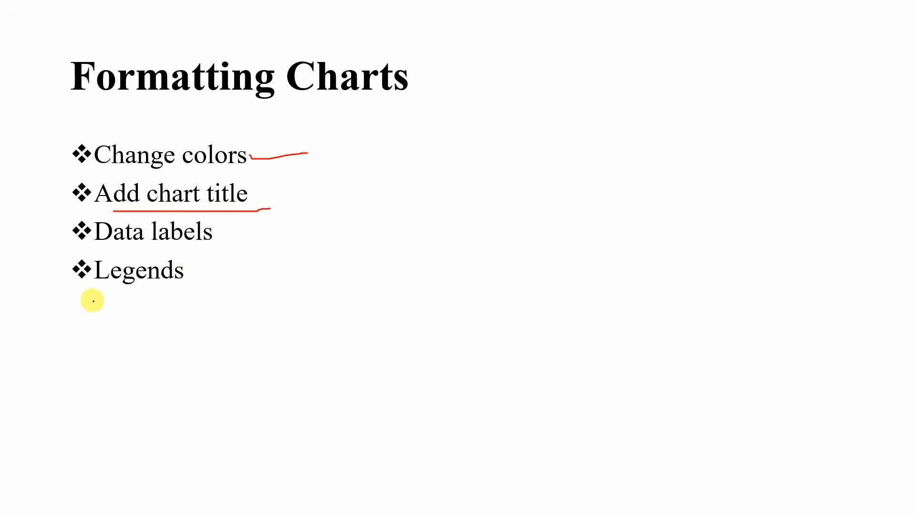
drag(95, 300, 196, 300)
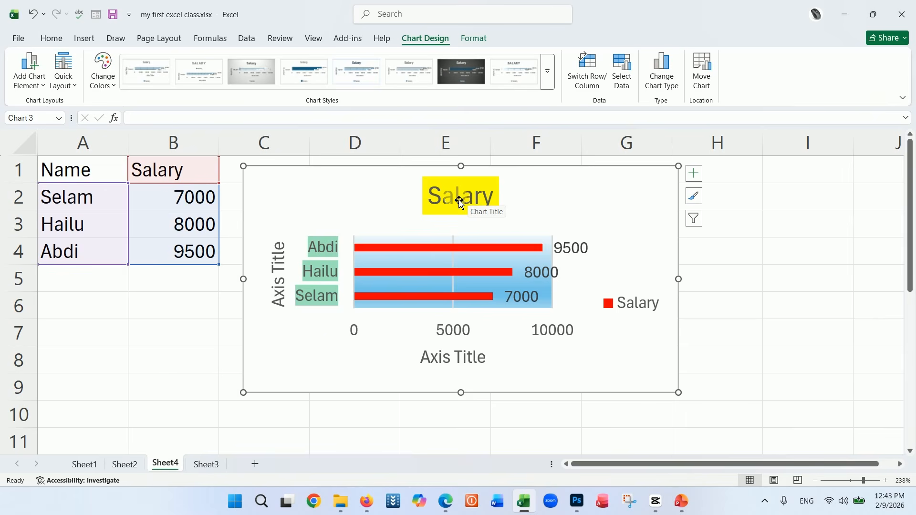
Step: Try replacing the chart title's text with "Sales", undo the retitling and deselect the chart
double_click(460, 203)
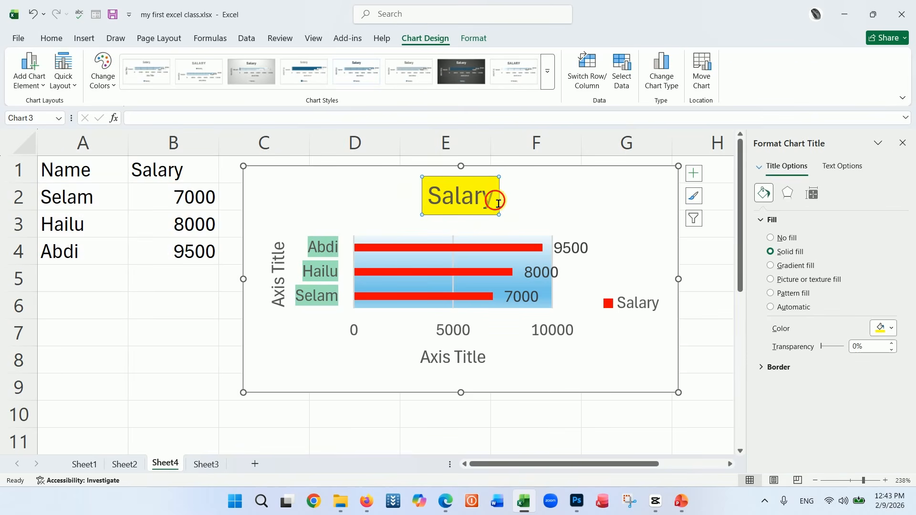
drag(499, 203, 433, 198)
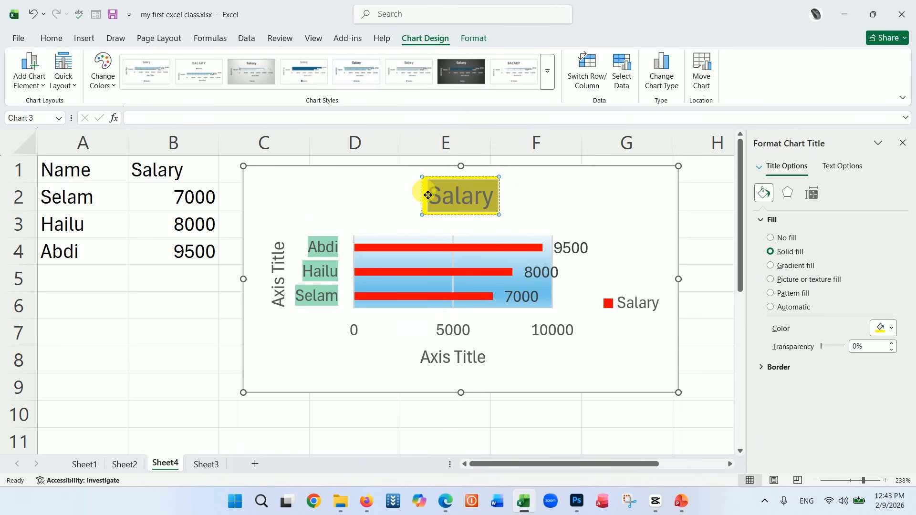
text(Sales)
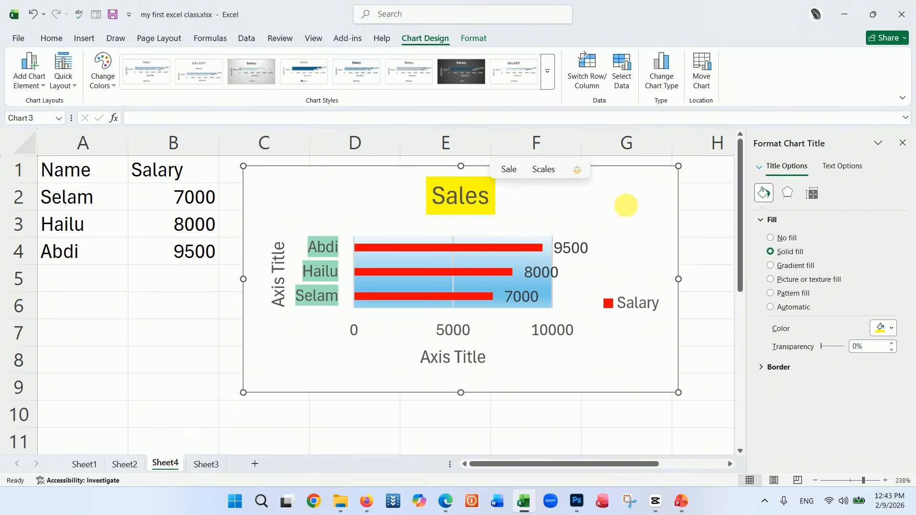
click(625, 210)
key(ctrl+z)
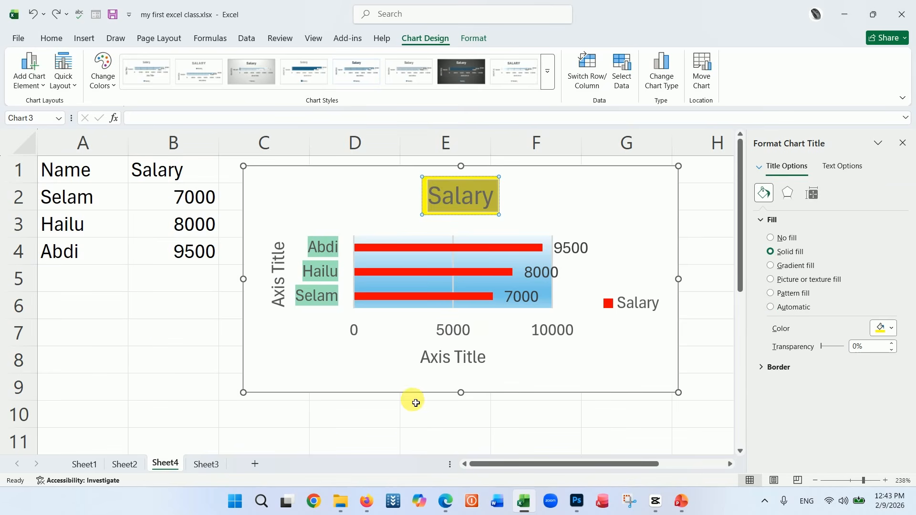
click(573, 409)
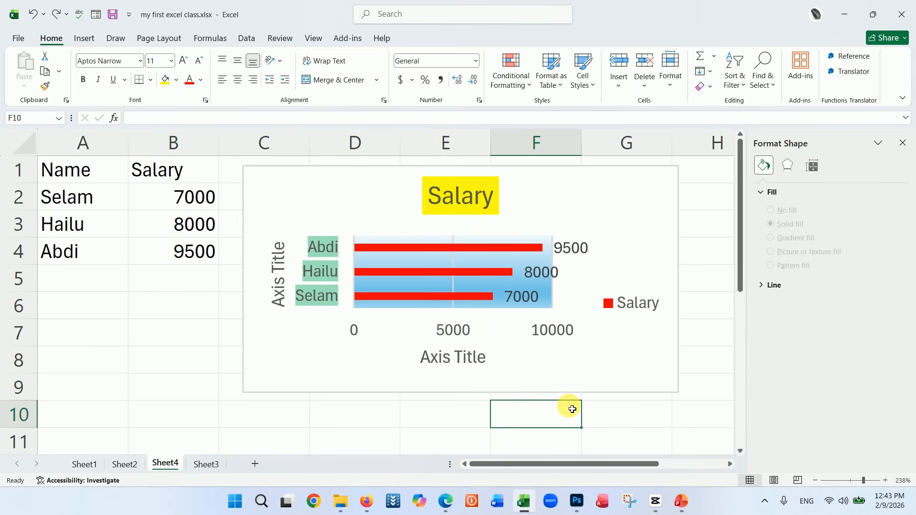